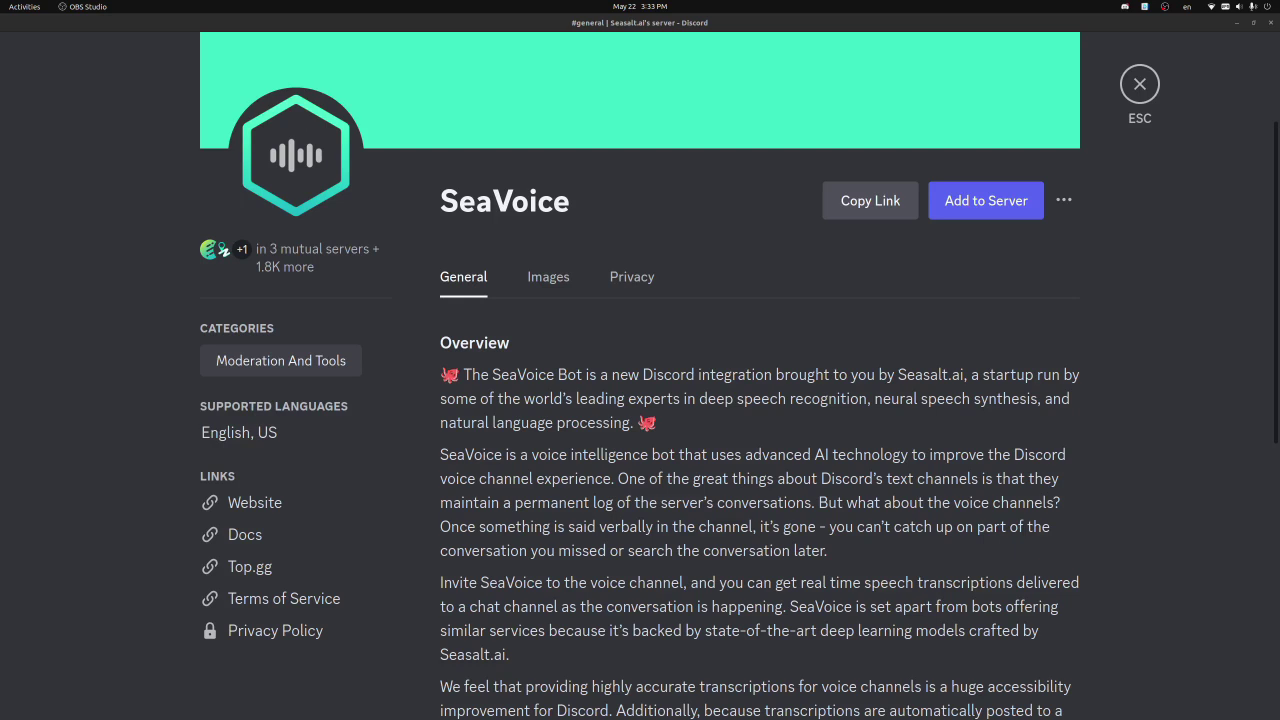
Authorize SeaVoice for Seasalt.ai's server with all its listed permissions and dismiss the confirmation
click(1008, 212)
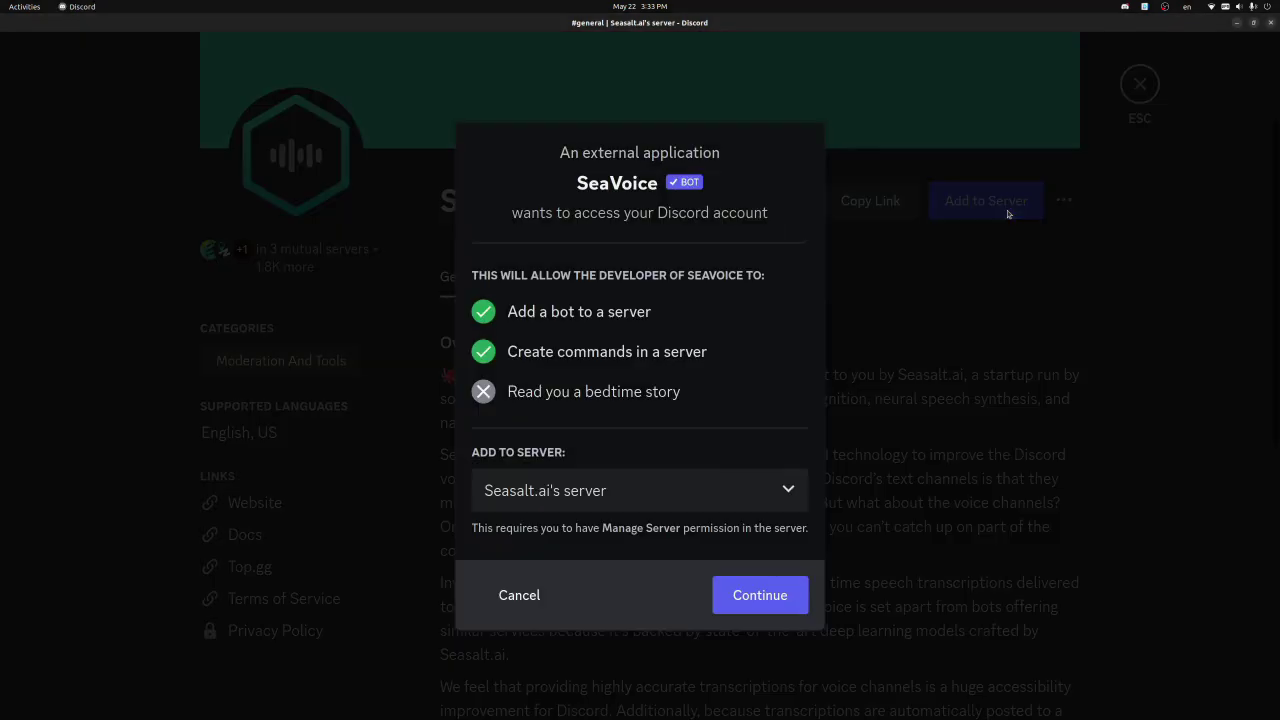
click(770, 599)
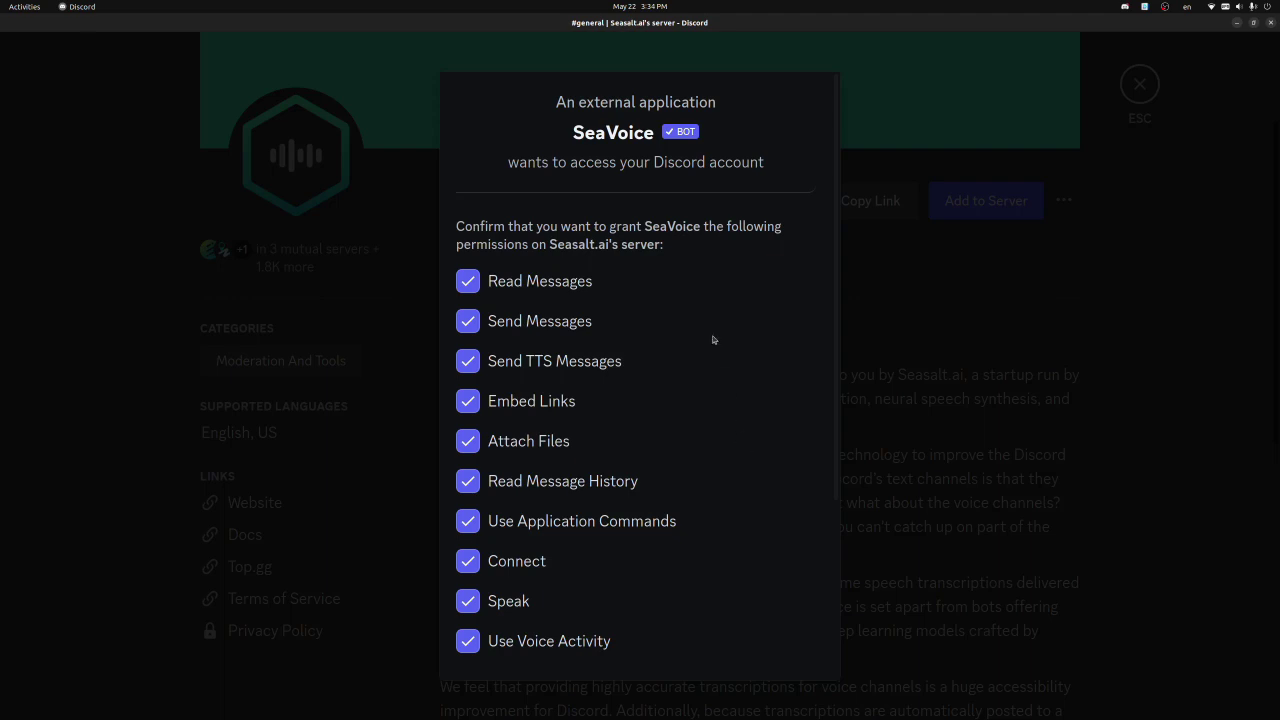
scroll(732, 493, down, 2)
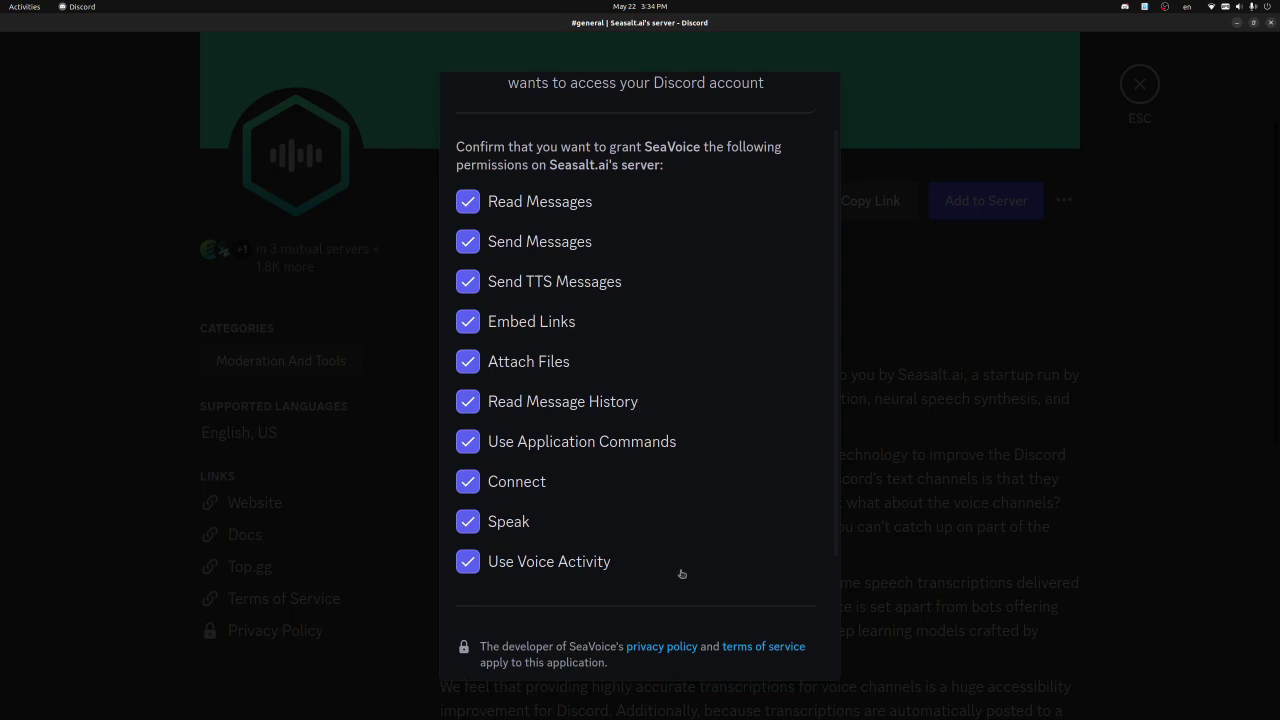
scroll(715, 500, down, 3)
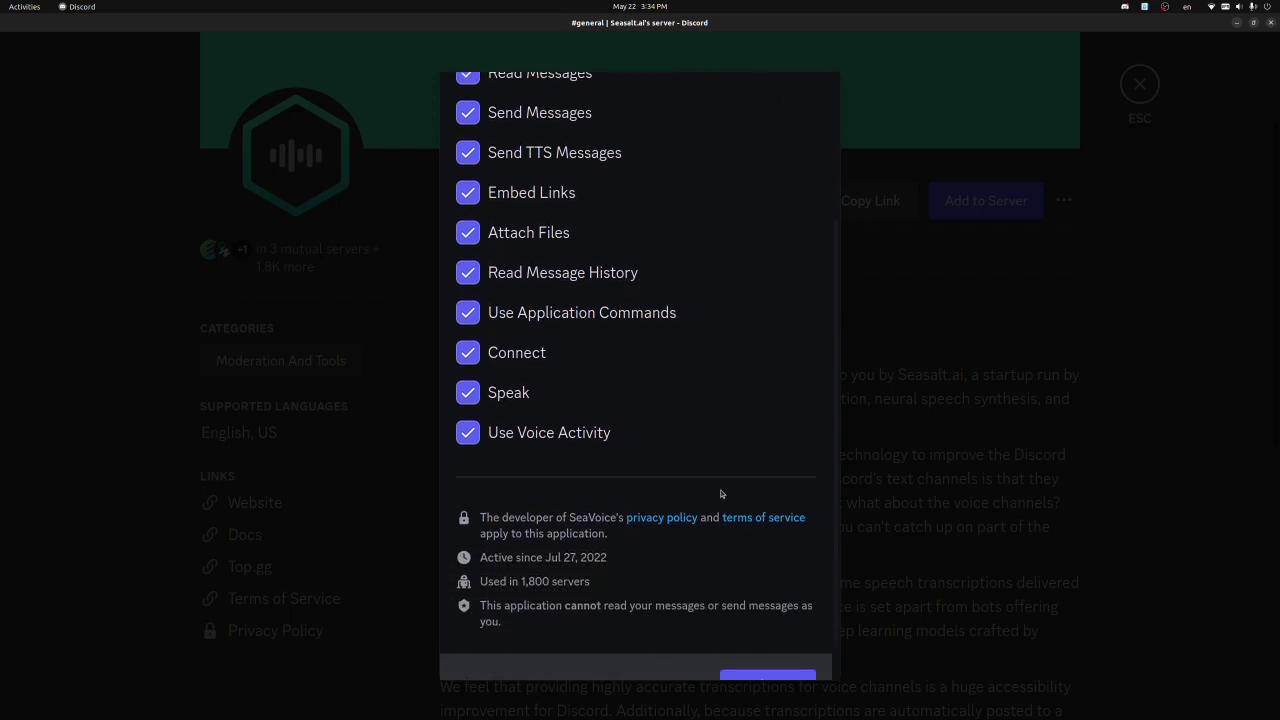
click(768, 645)
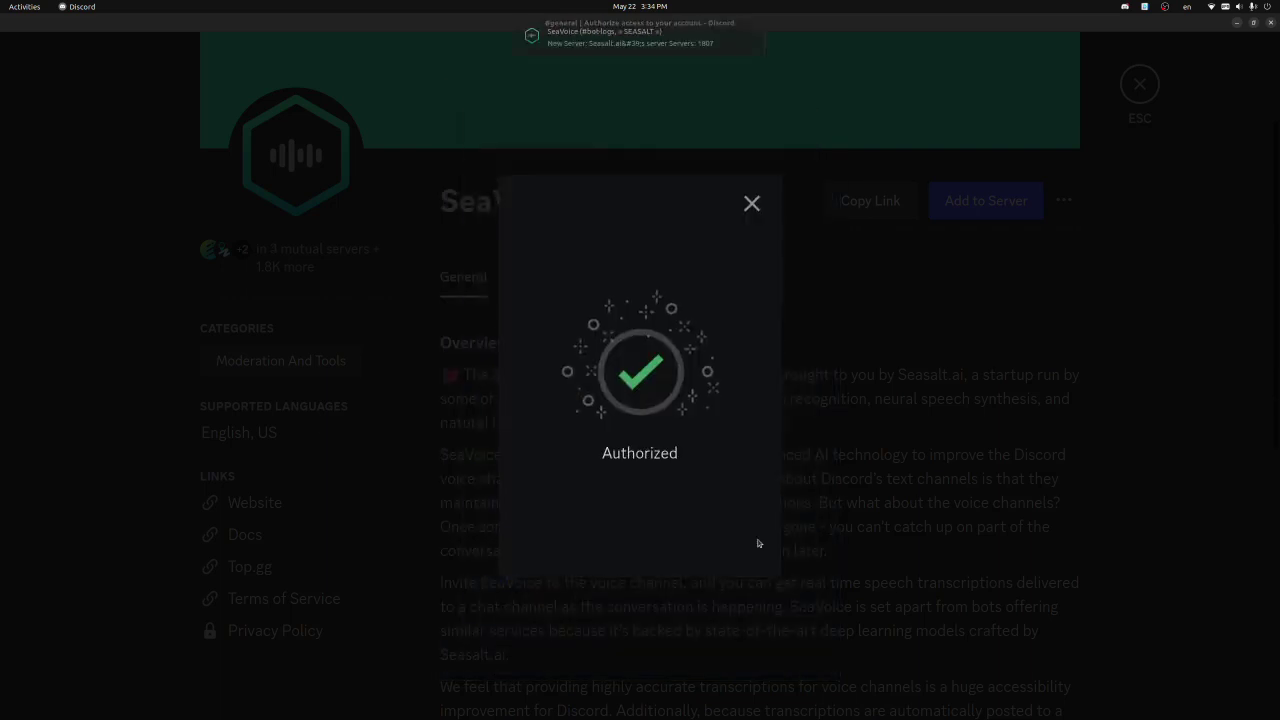
click(752, 204)
Return from the SeaVoice app page to the server and connect to the General voice channel
click(1139, 85)
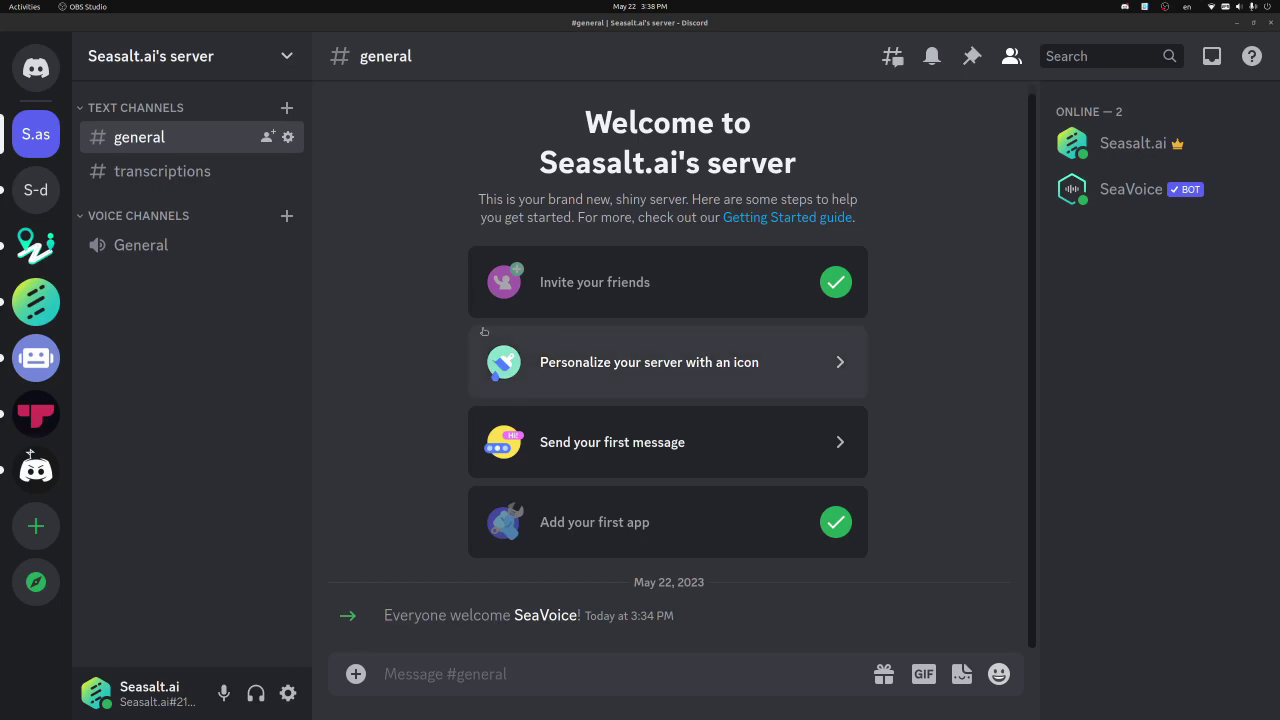
click(134, 248)
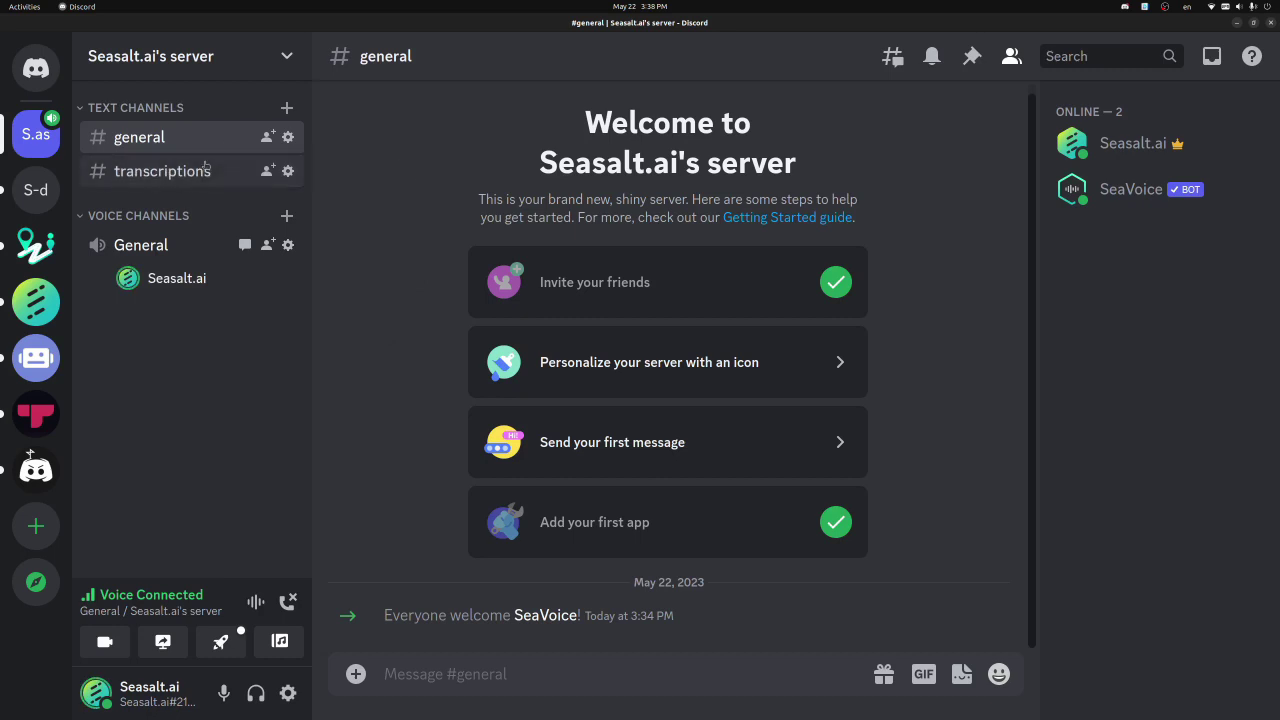
click(200, 171)
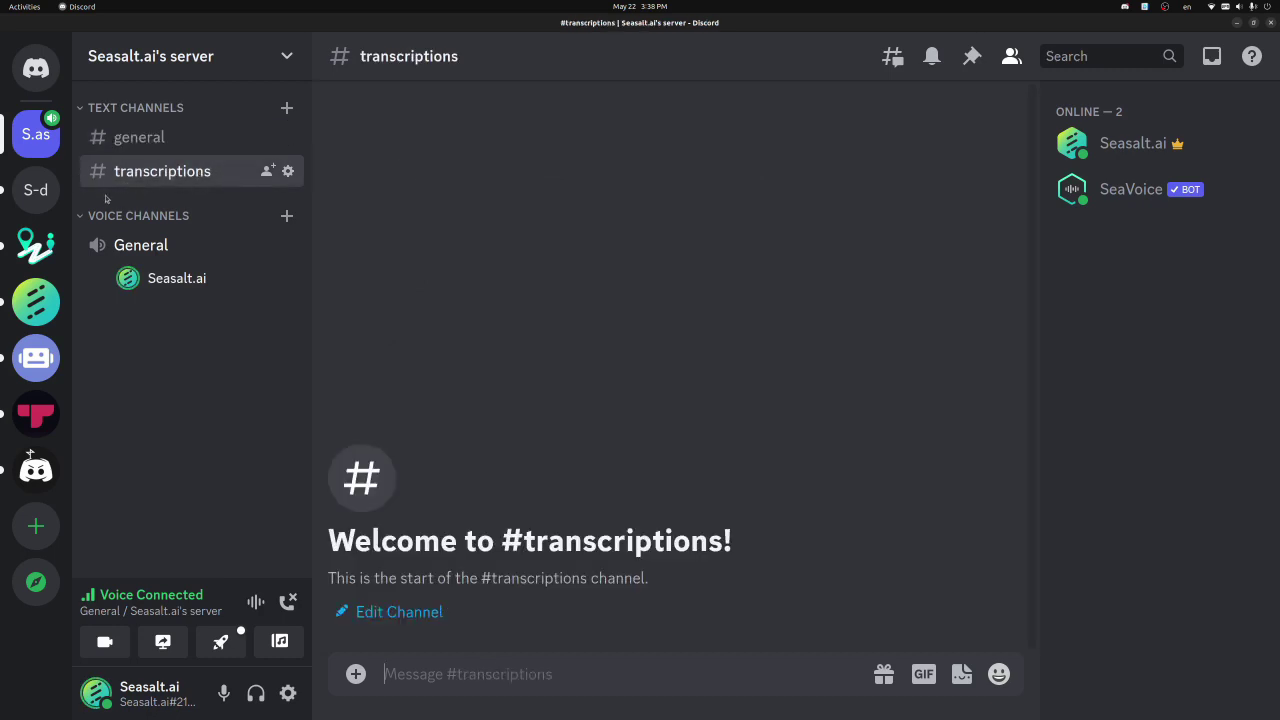
right_click(200, 176)
mouse_move(322, 353)
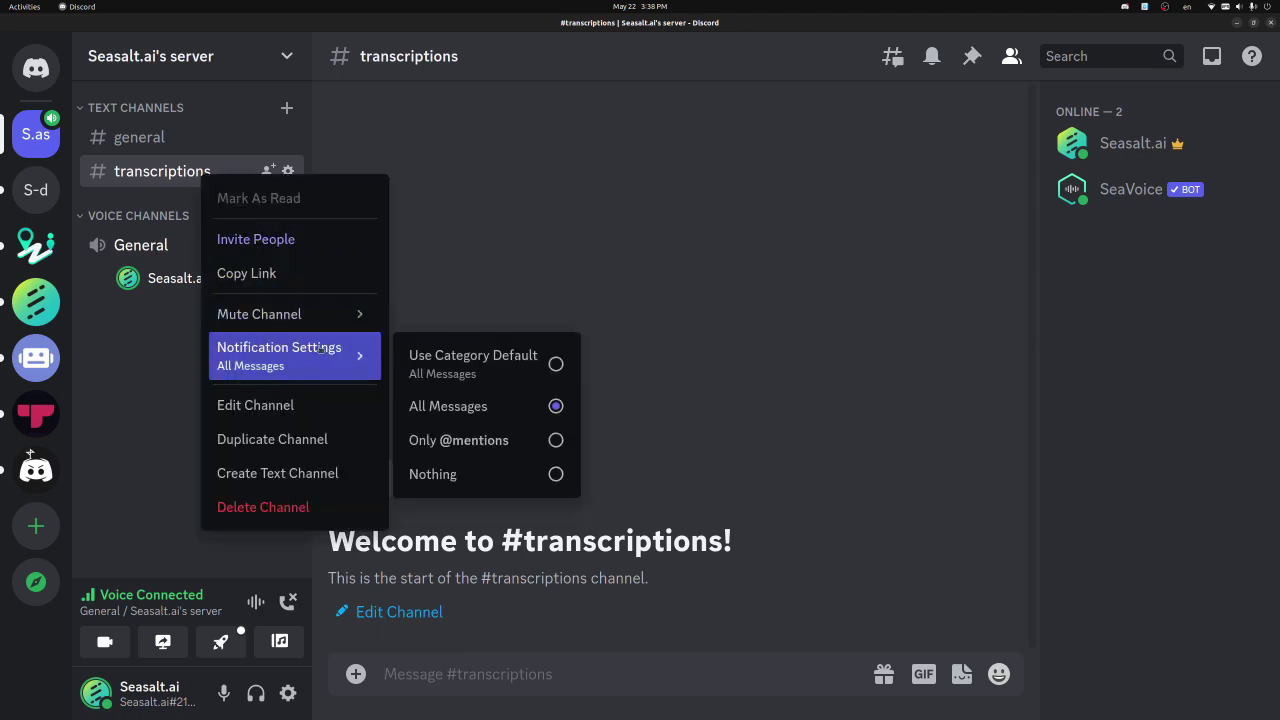
click(455, 441)
click(565, 243)
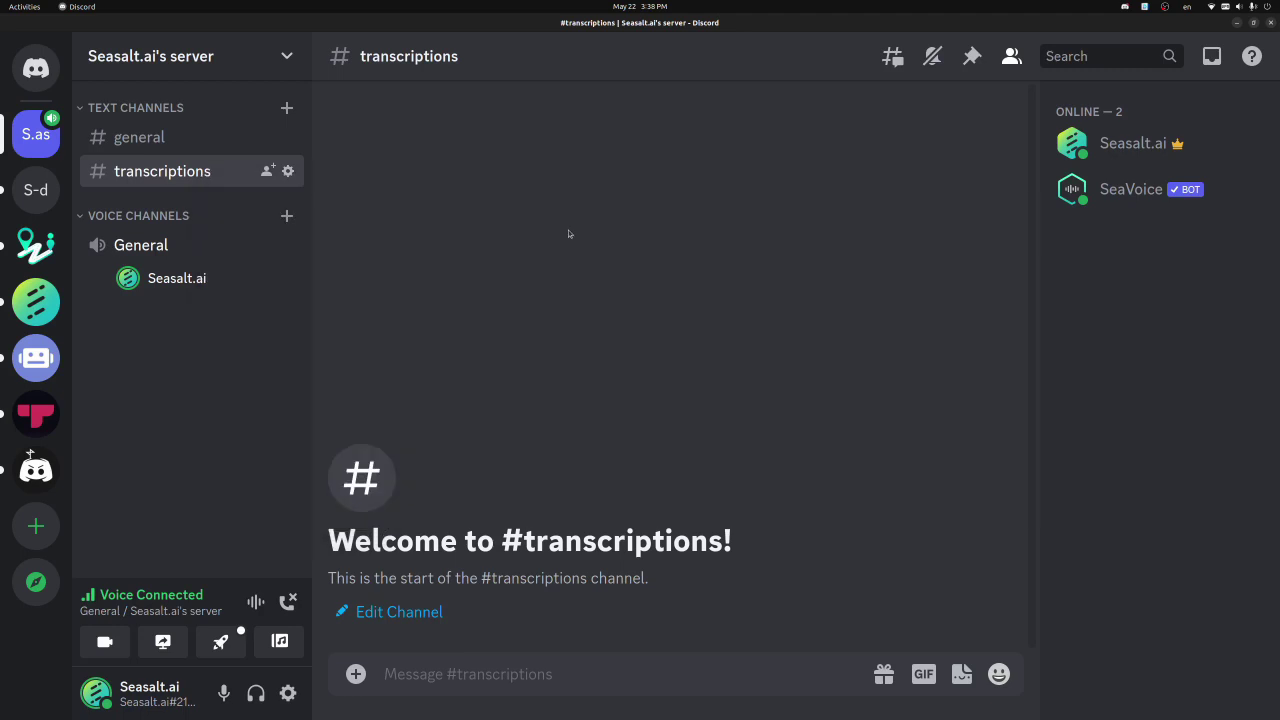
Draft a SeaVoice /recognize command in #transcriptions with English as the language
click(443, 676)
text(/rec)
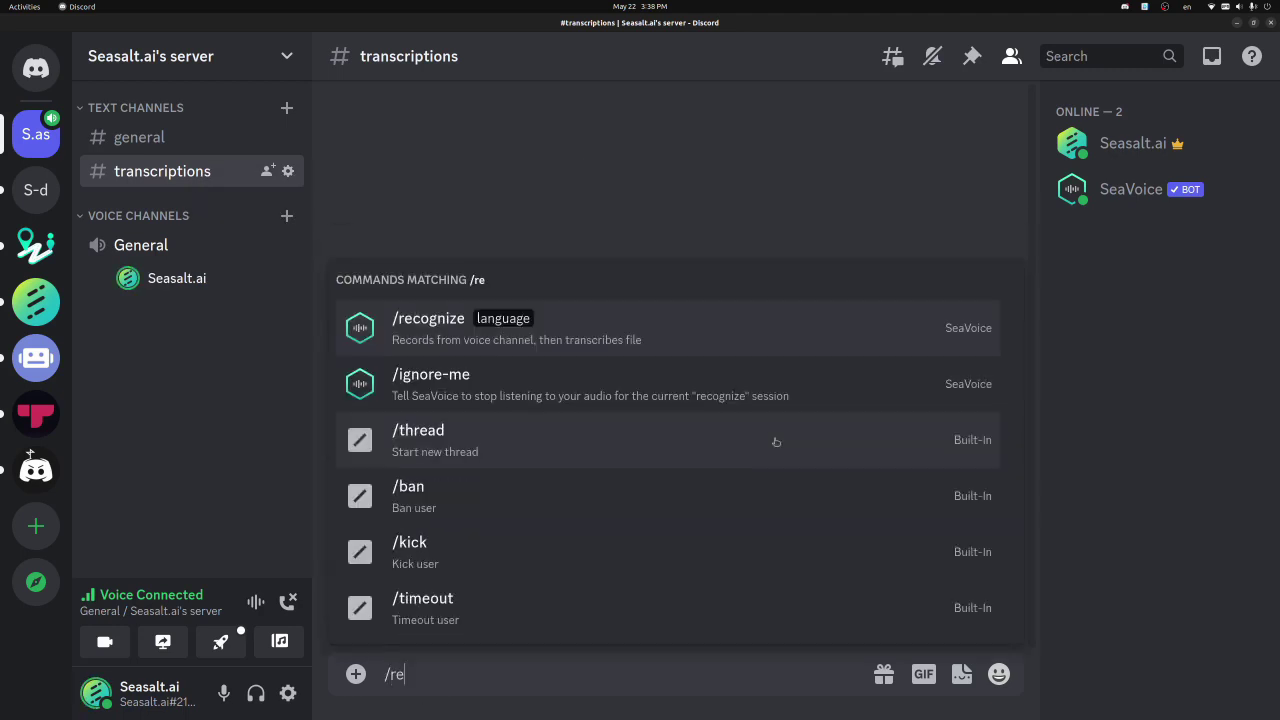
click(628, 546)
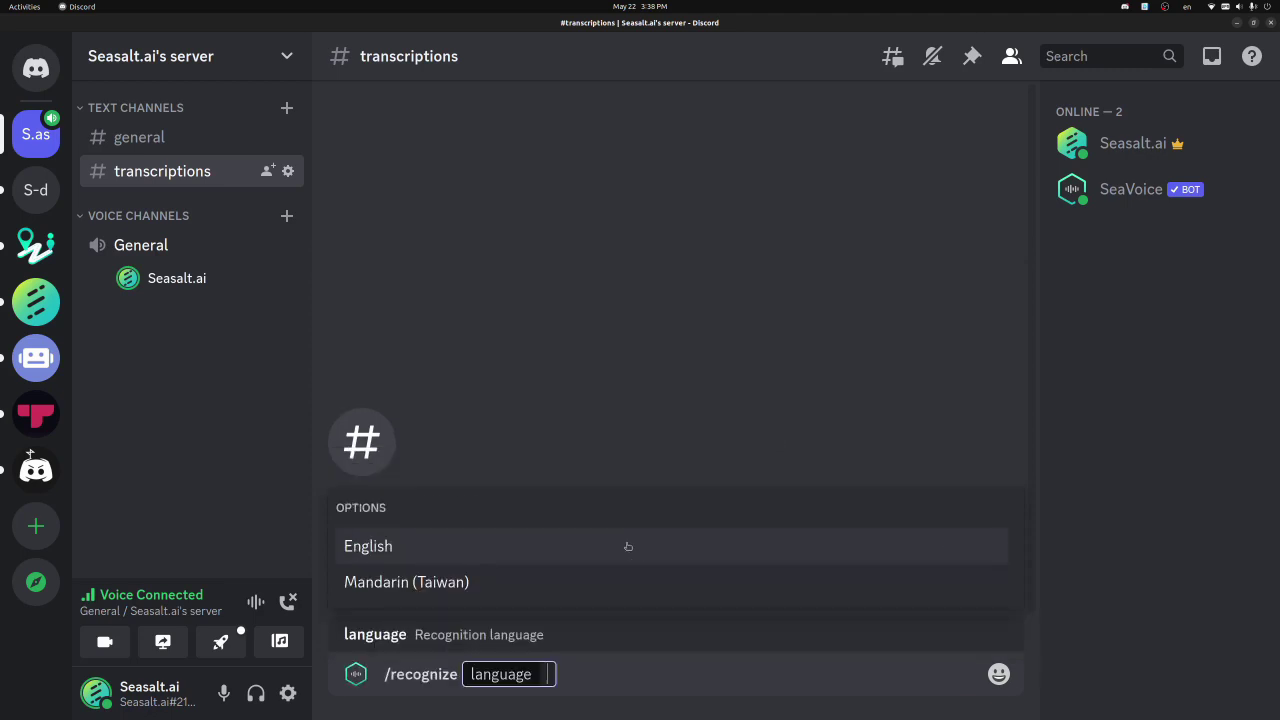
click(502, 552)
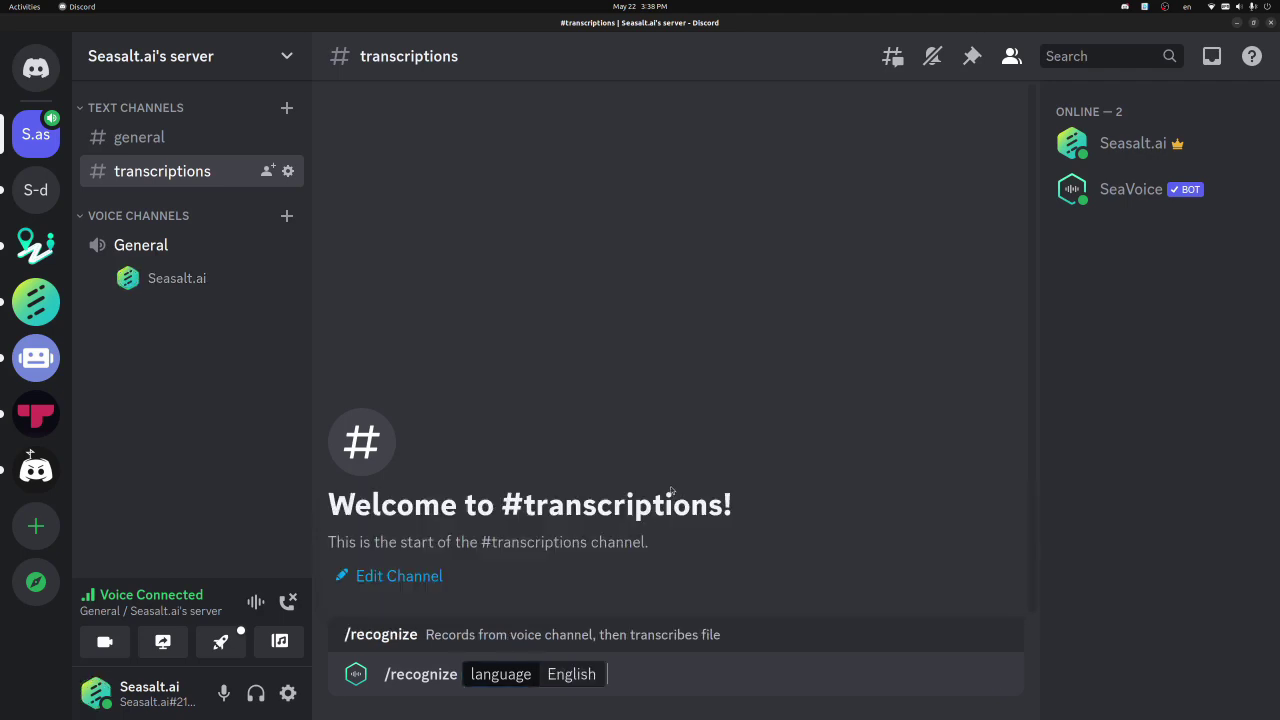
Send the drafted /recognize command so SeaVoice joins General and posts live transcriptions
key(Return)
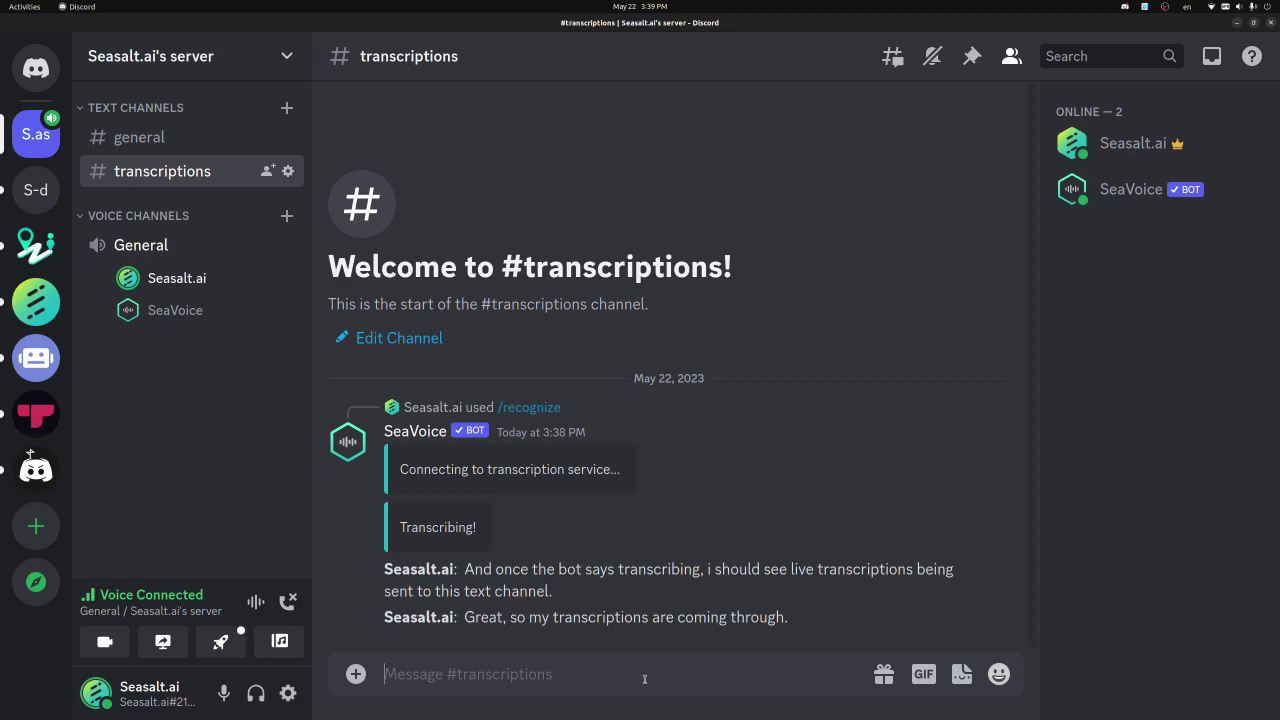
Send a /speak command using the Orca voice with the text 'This is a test!'
text(/)
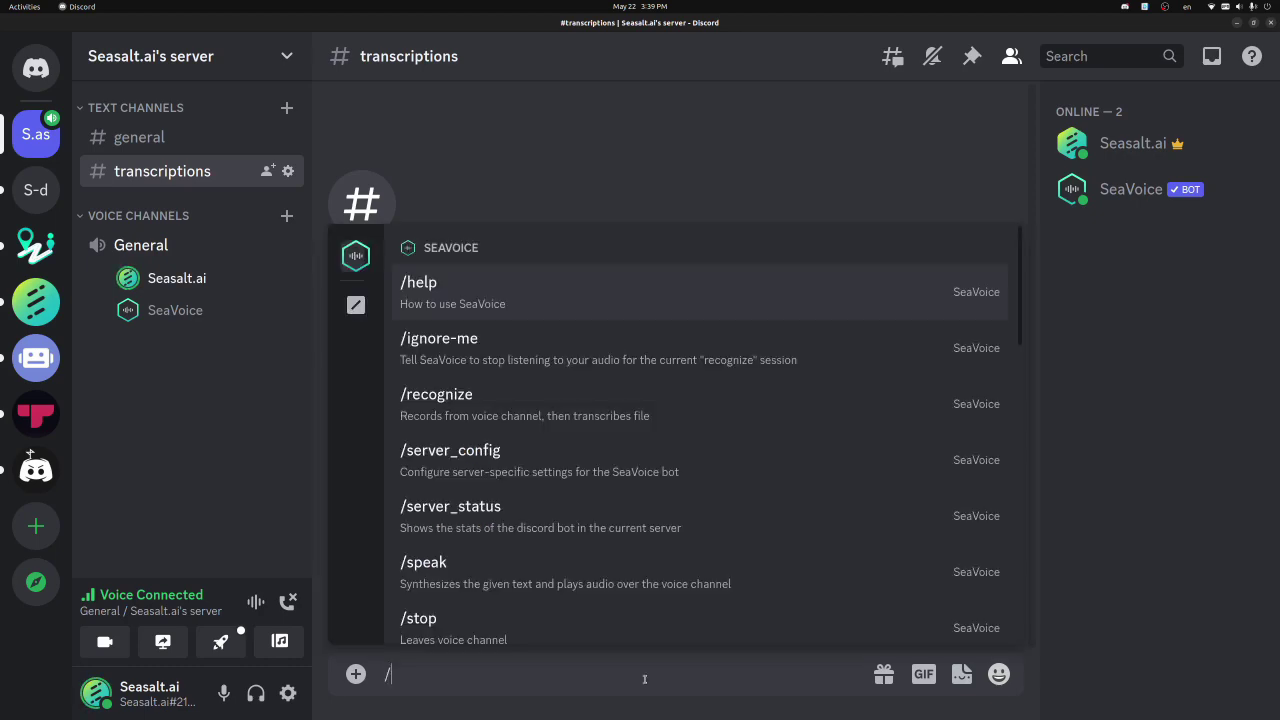
text(speak)
key(Tab)
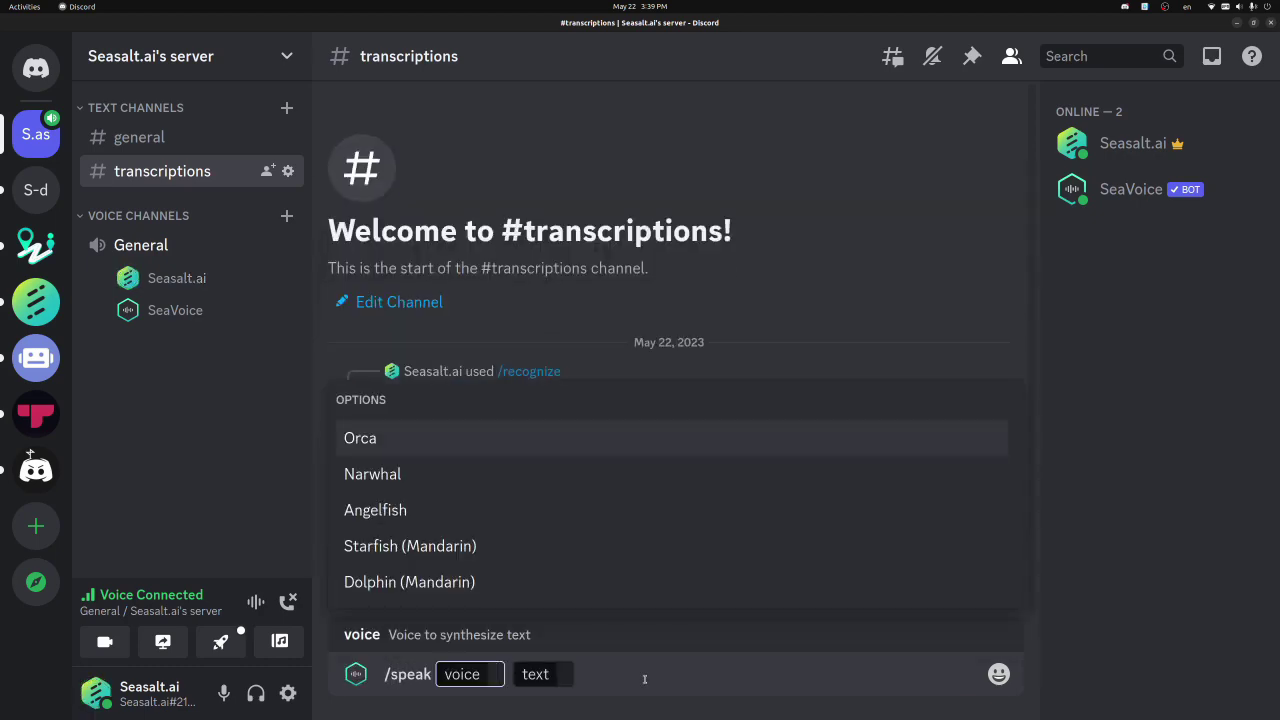
key(Tab)
text(This i)
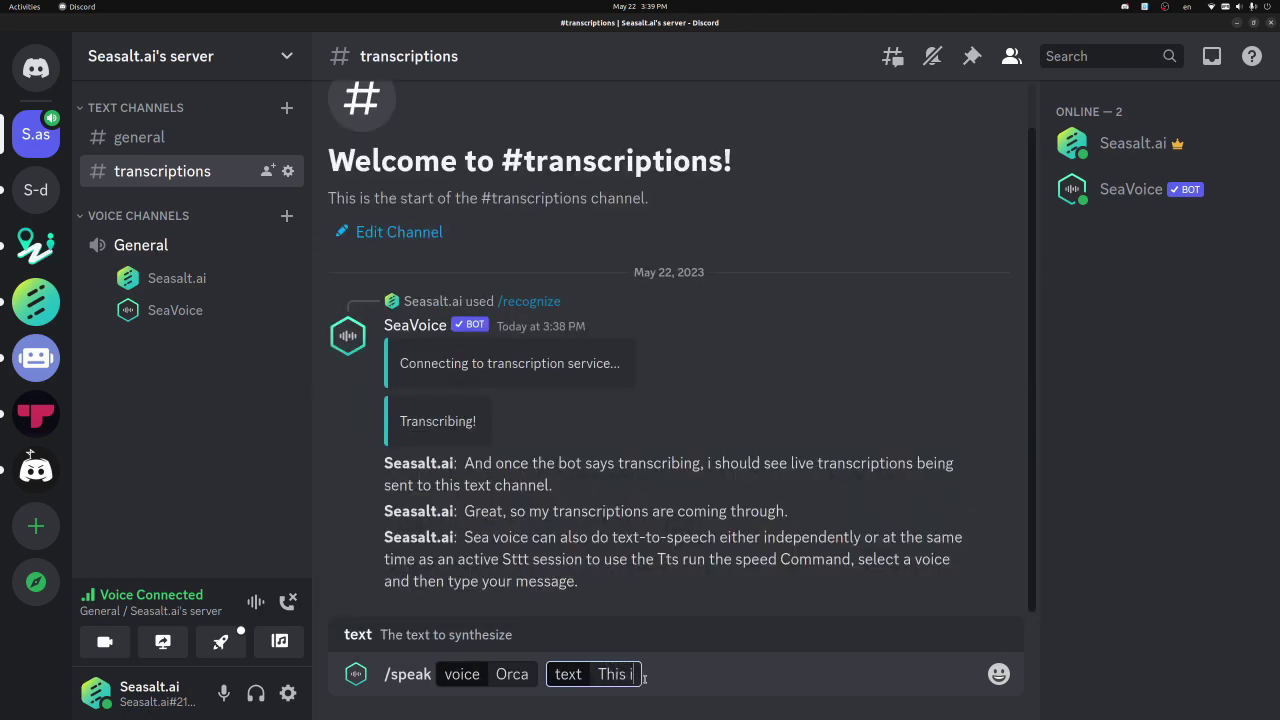
text(s a test!)
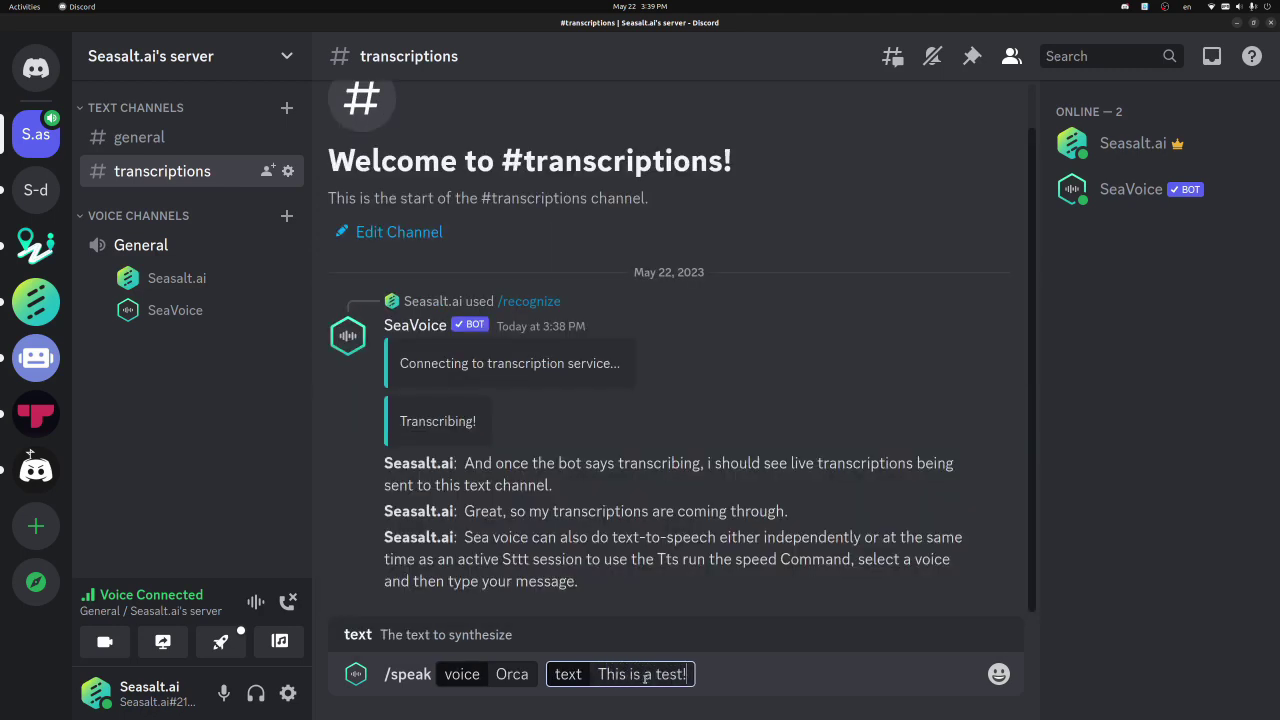
key(Return)
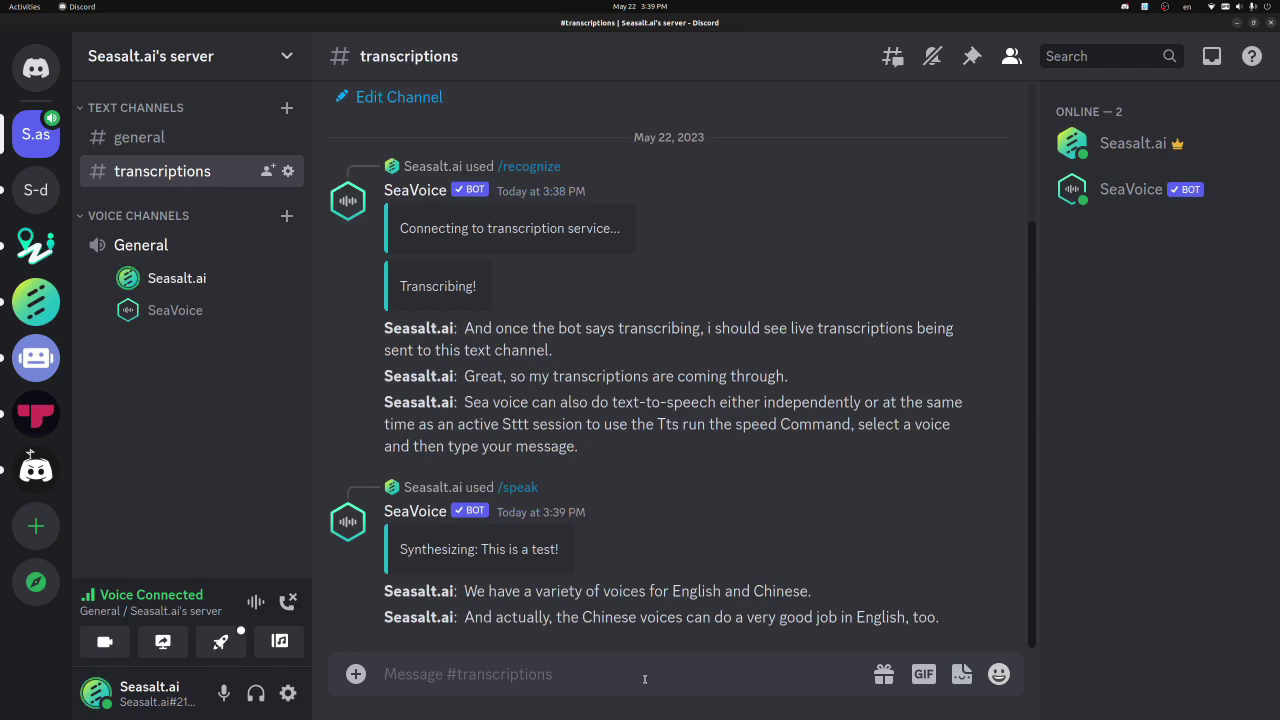
Send the /stop command to end SeaVoice's transcription session
text(/stop)
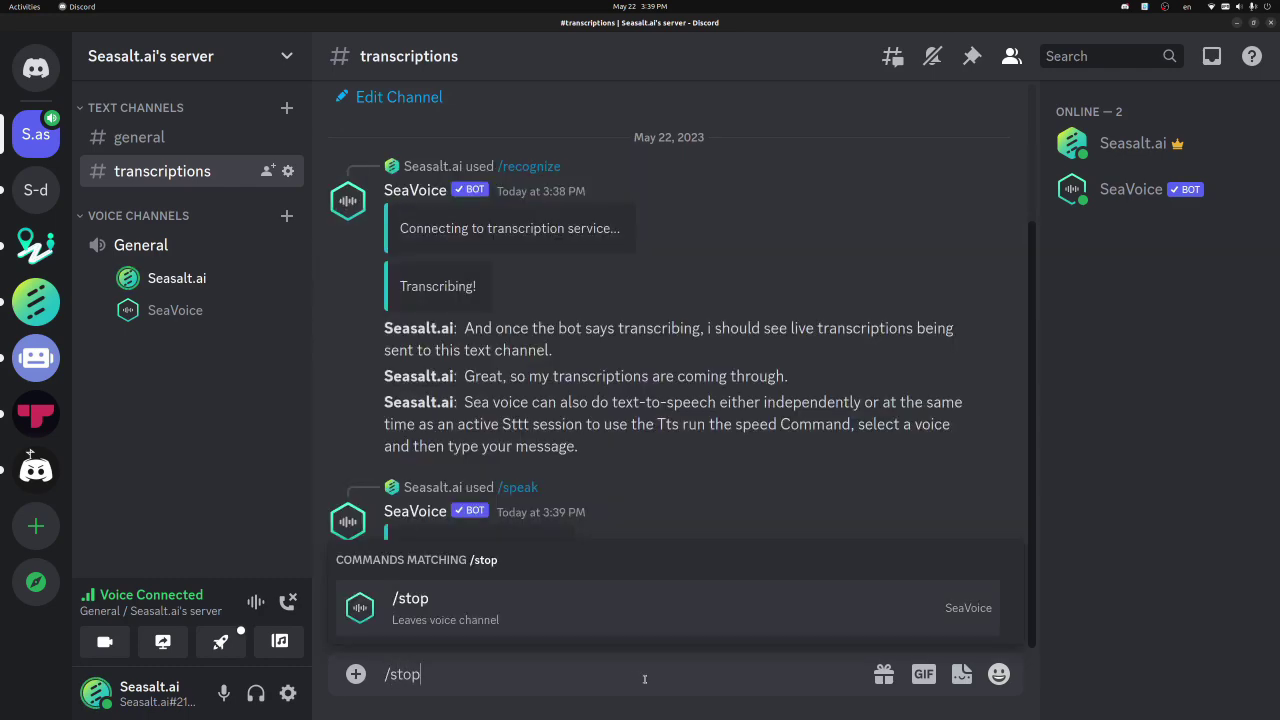
click(638, 617)
key(Return)
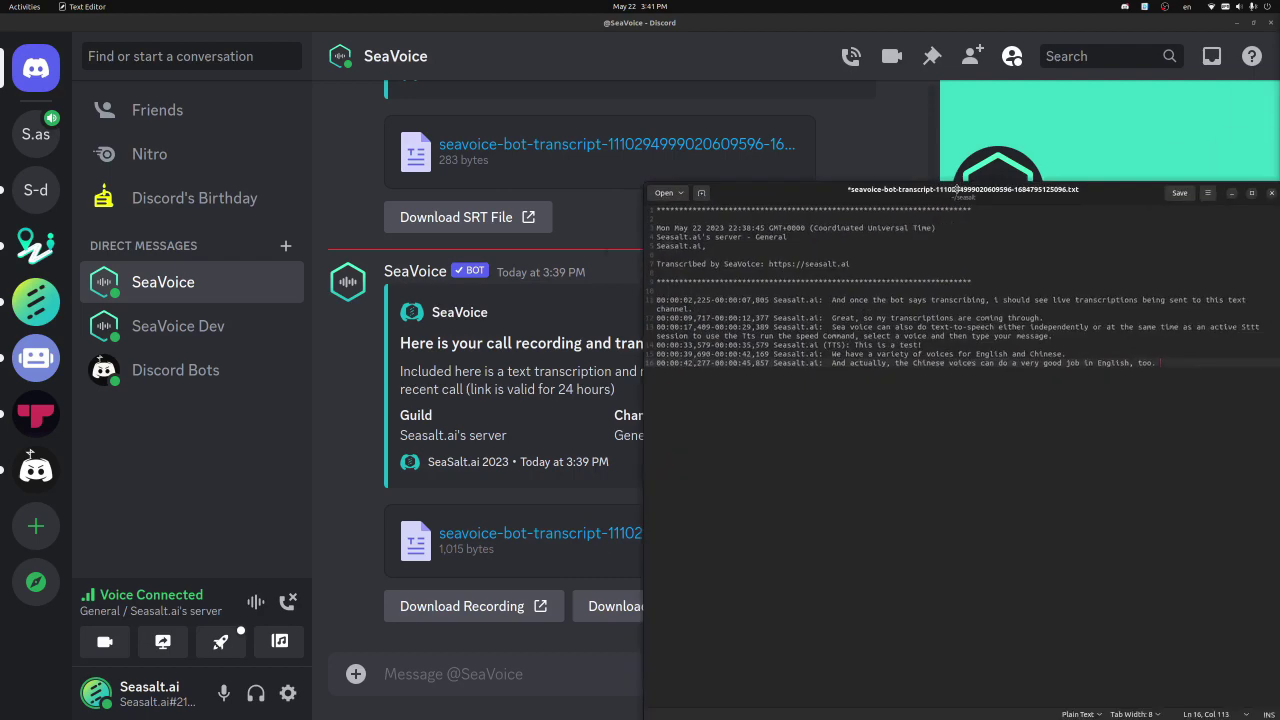
Maximize the transcript window and highlight 'Seasalt.' on line 11 and '(TTS): This is a test!' on line 14
drag(900, 137, 785, 30)
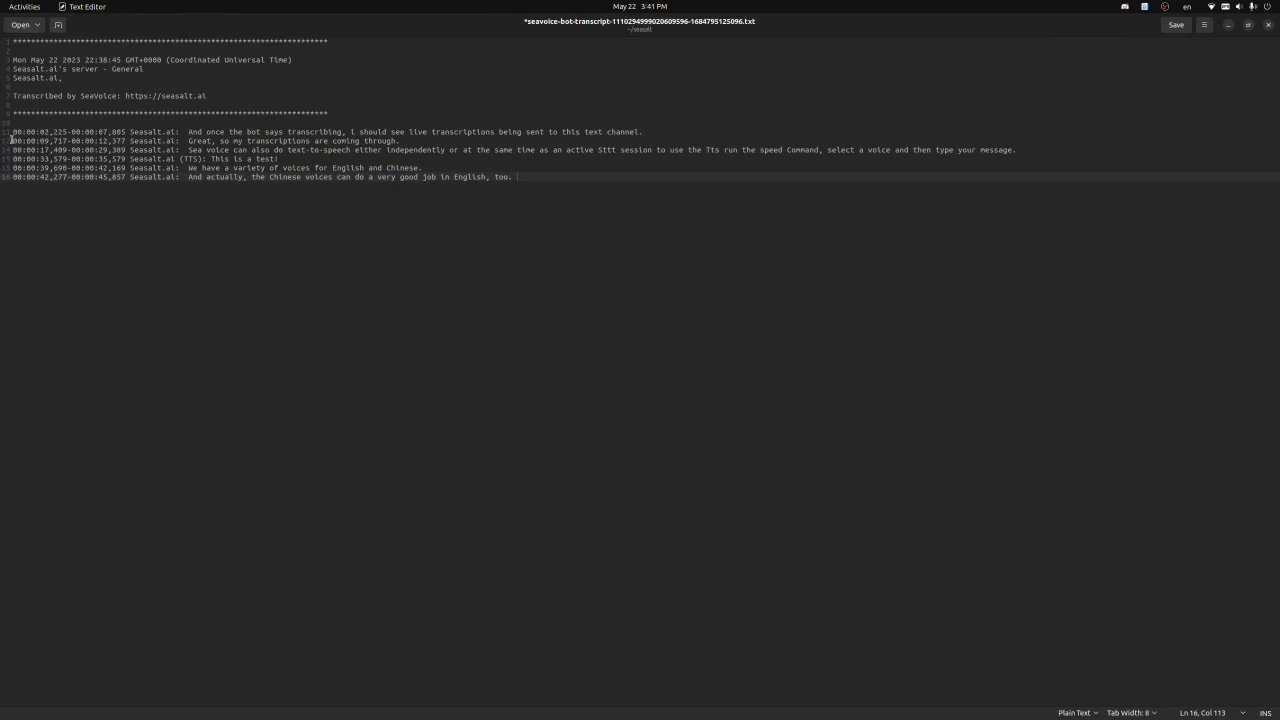
drag(130, 131, 166, 132)
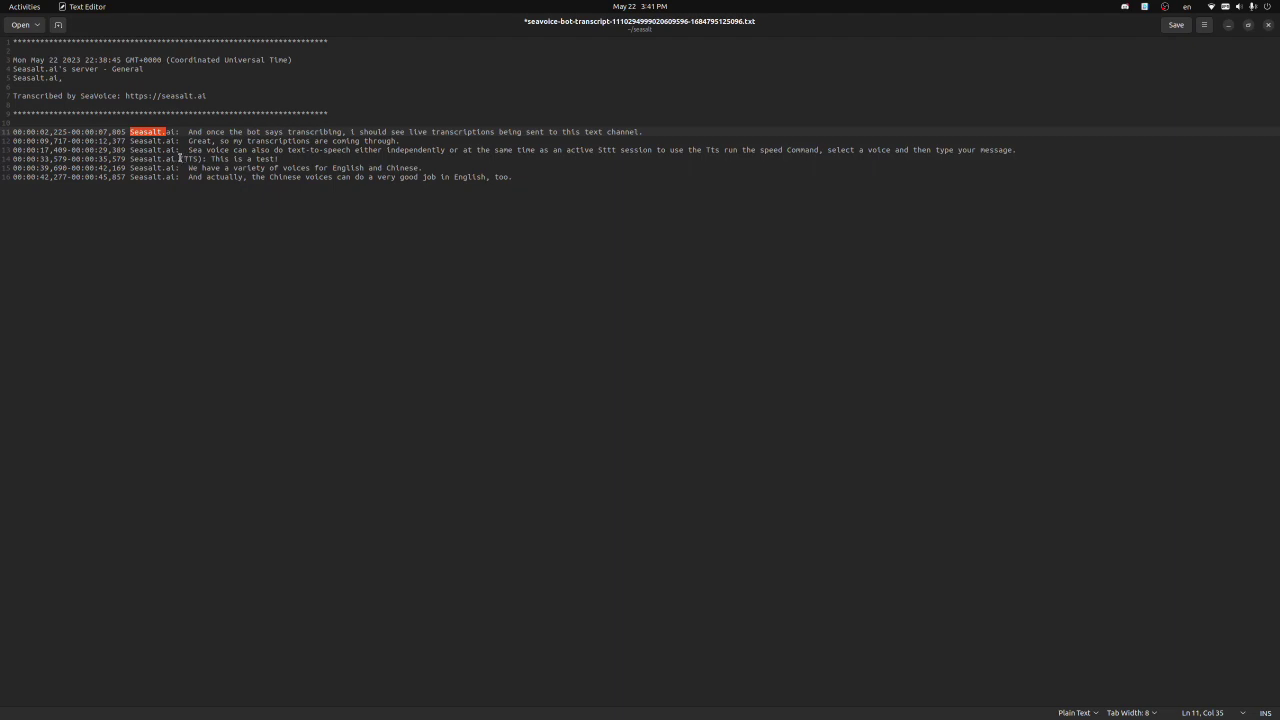
drag(180, 158, 280, 159)
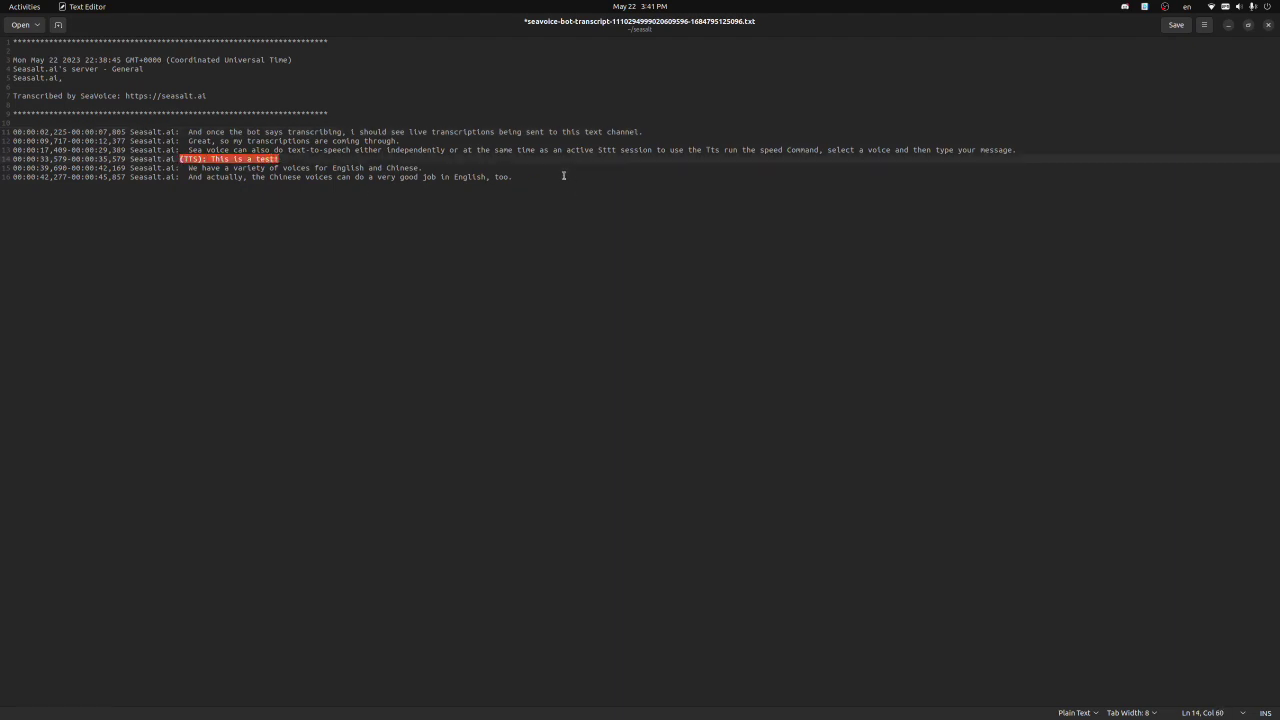
Clear the text selection and close the transcript file in Text Editor
click(559, 178)
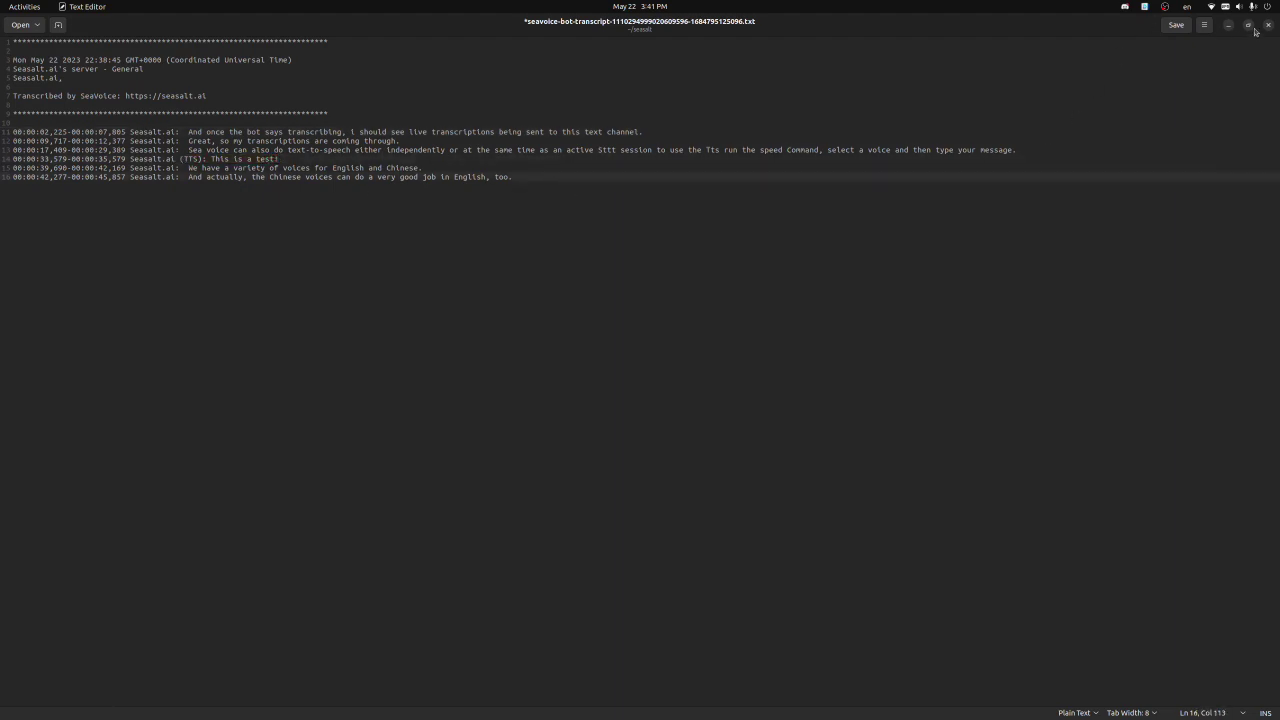
click(1267, 26)
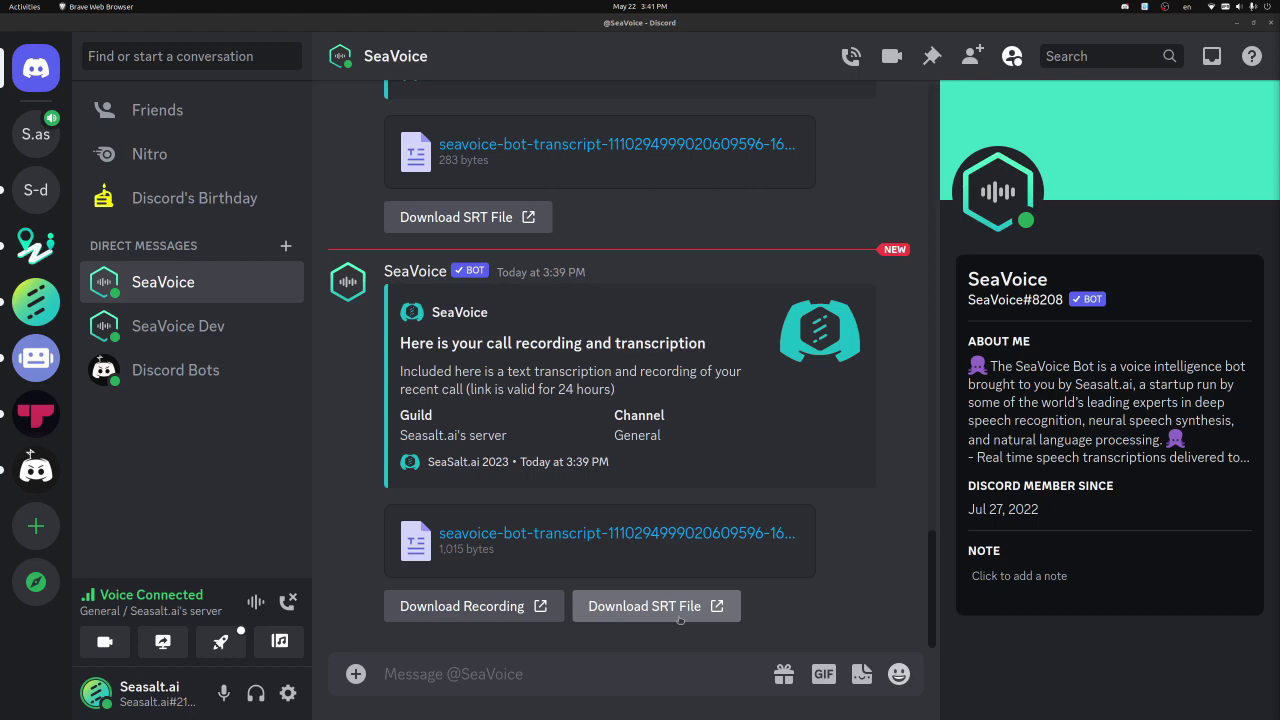
Play and pause the 49-second call recording, then cancel saving it as an MP3
click(474, 610)
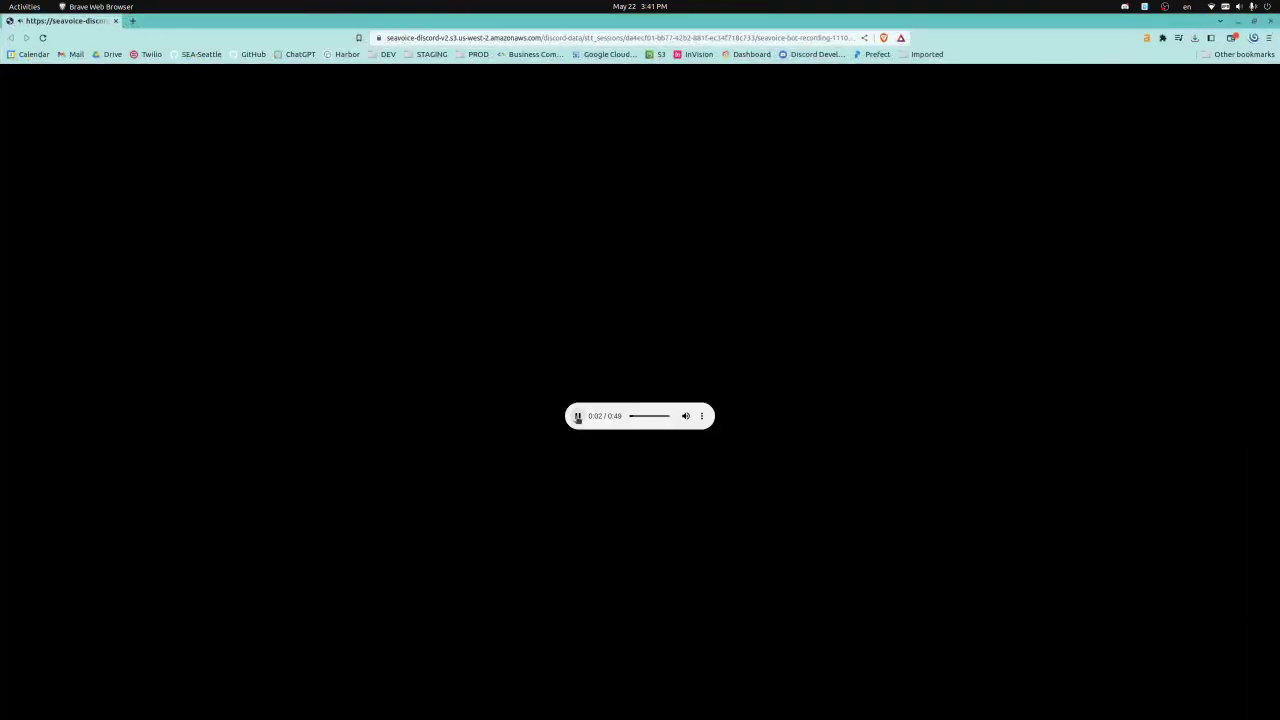
click(577, 416)
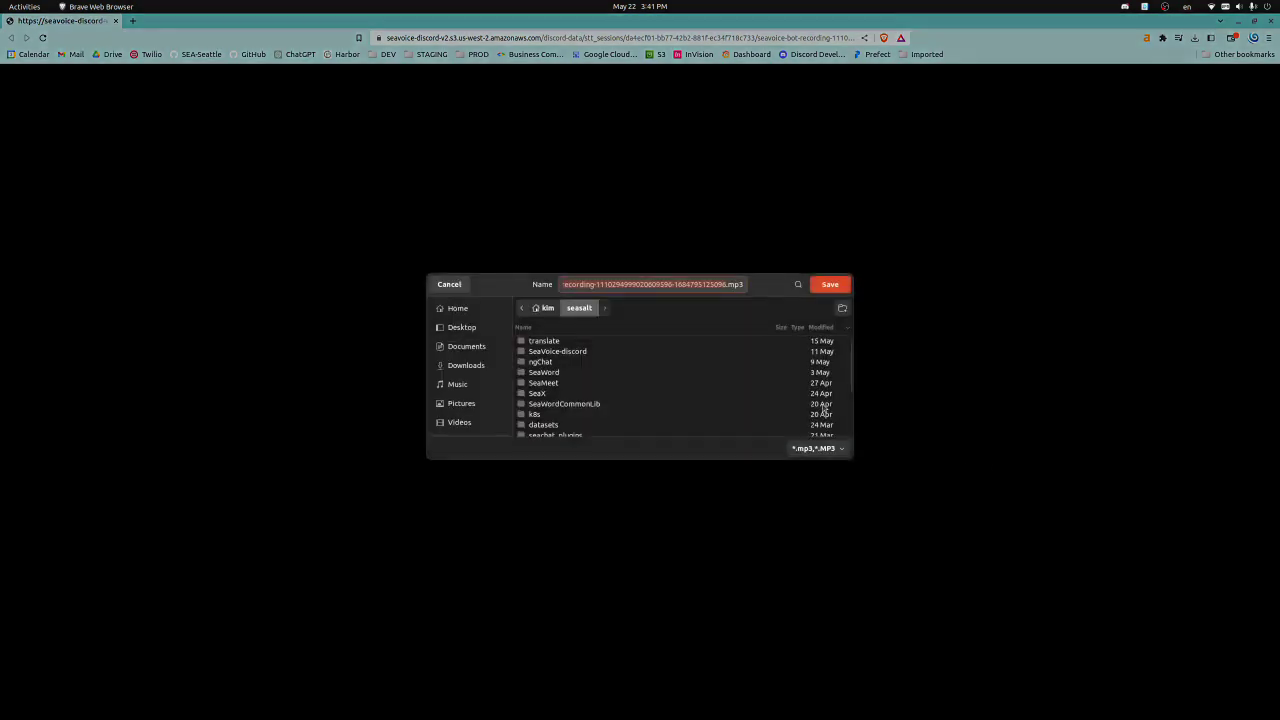
click(449, 285)
click(1270, 21)
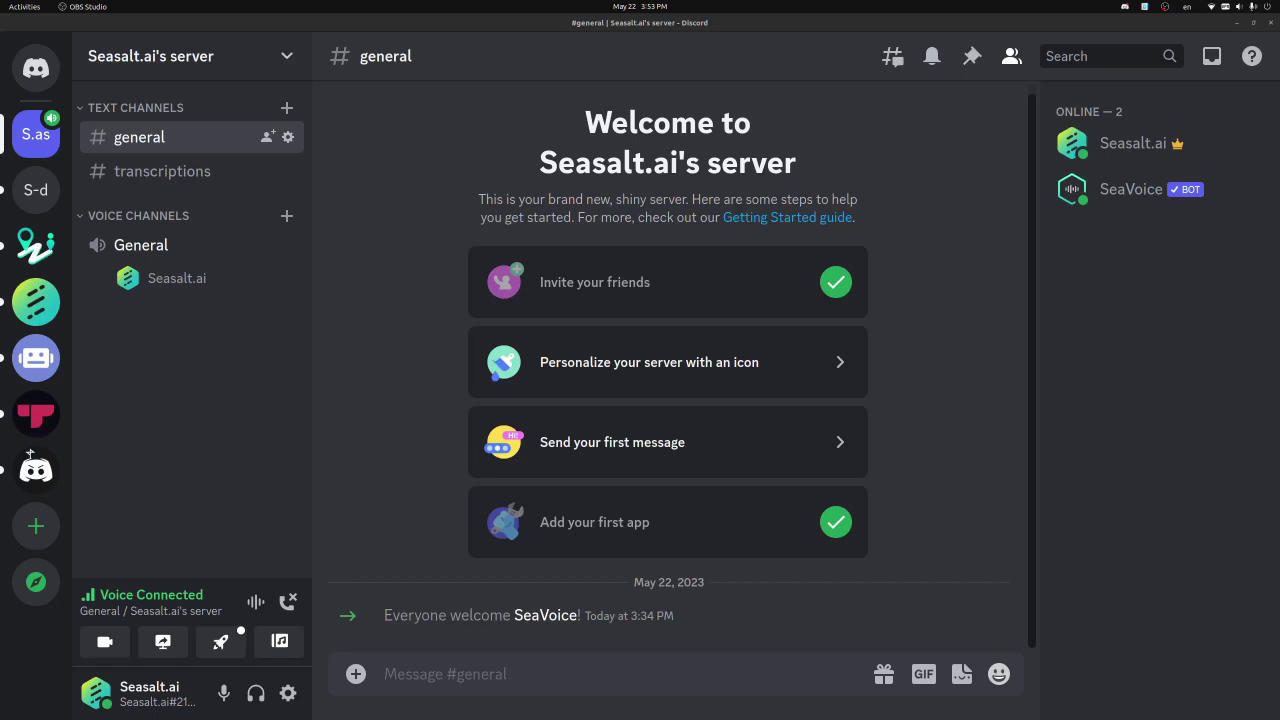
Draft a /server_config command in #general's message box using the /ser suggestion
click(1014, 480)
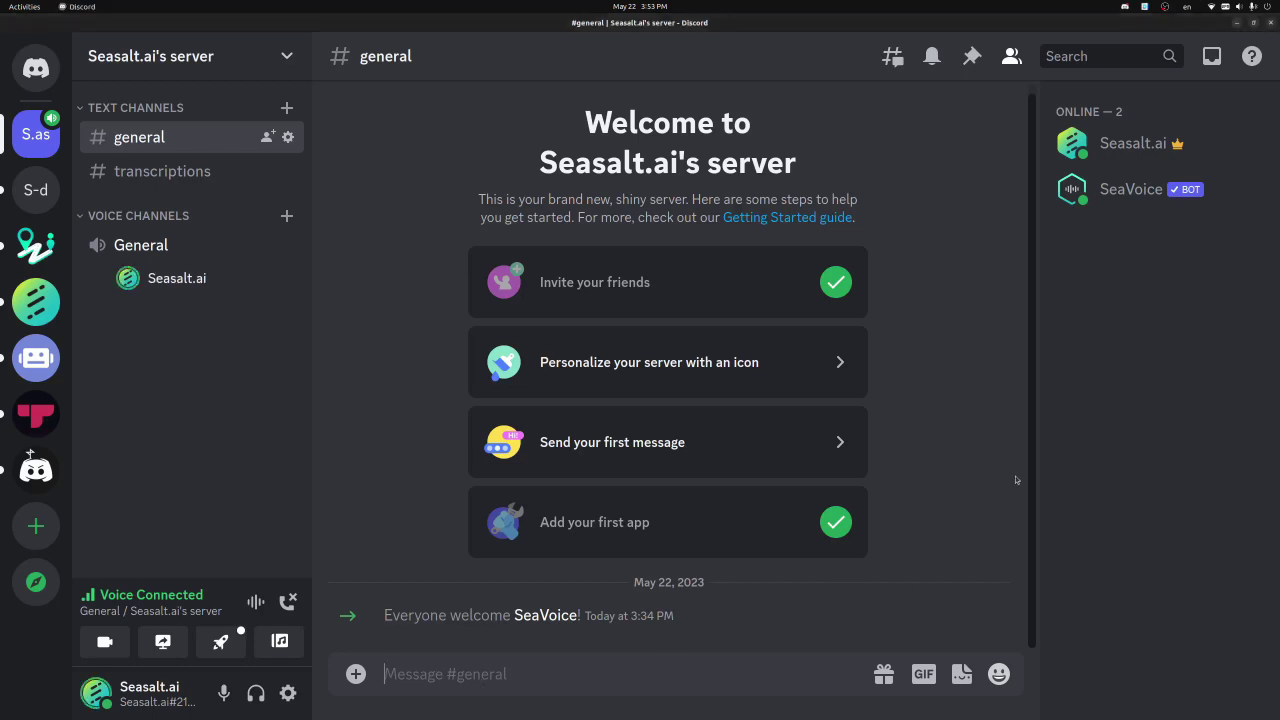
text(/ser)
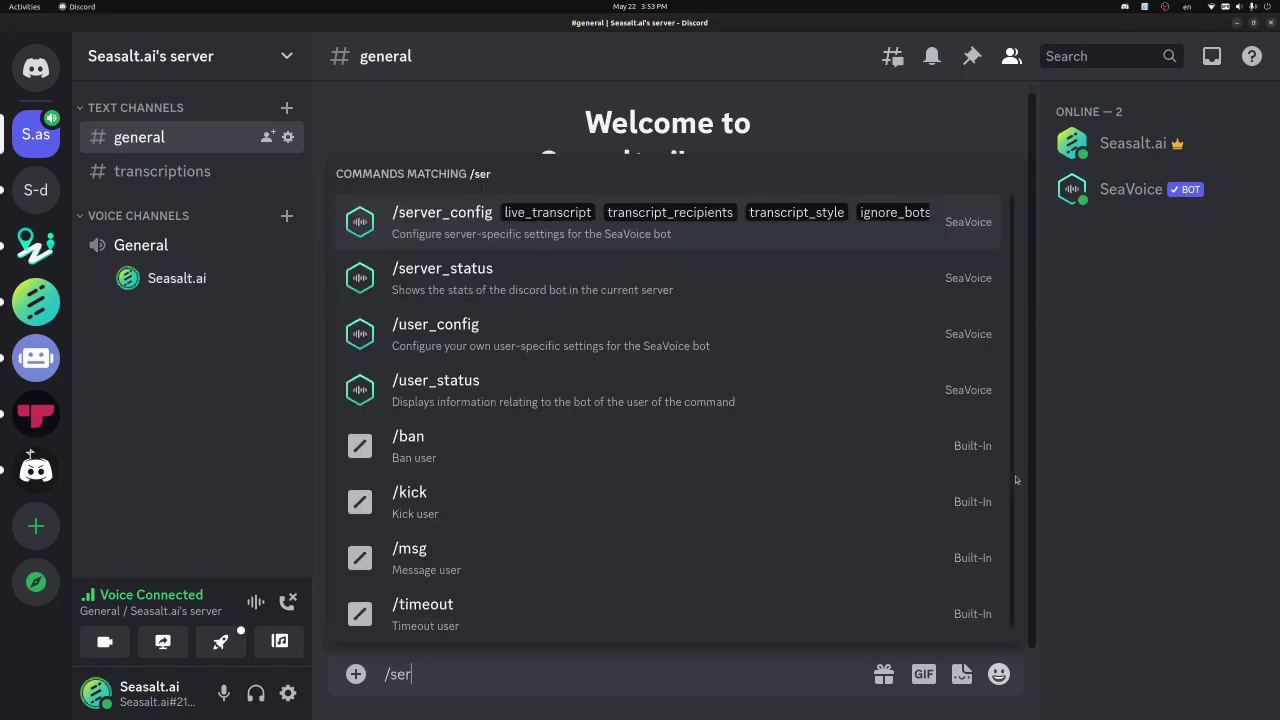
click(480, 238)
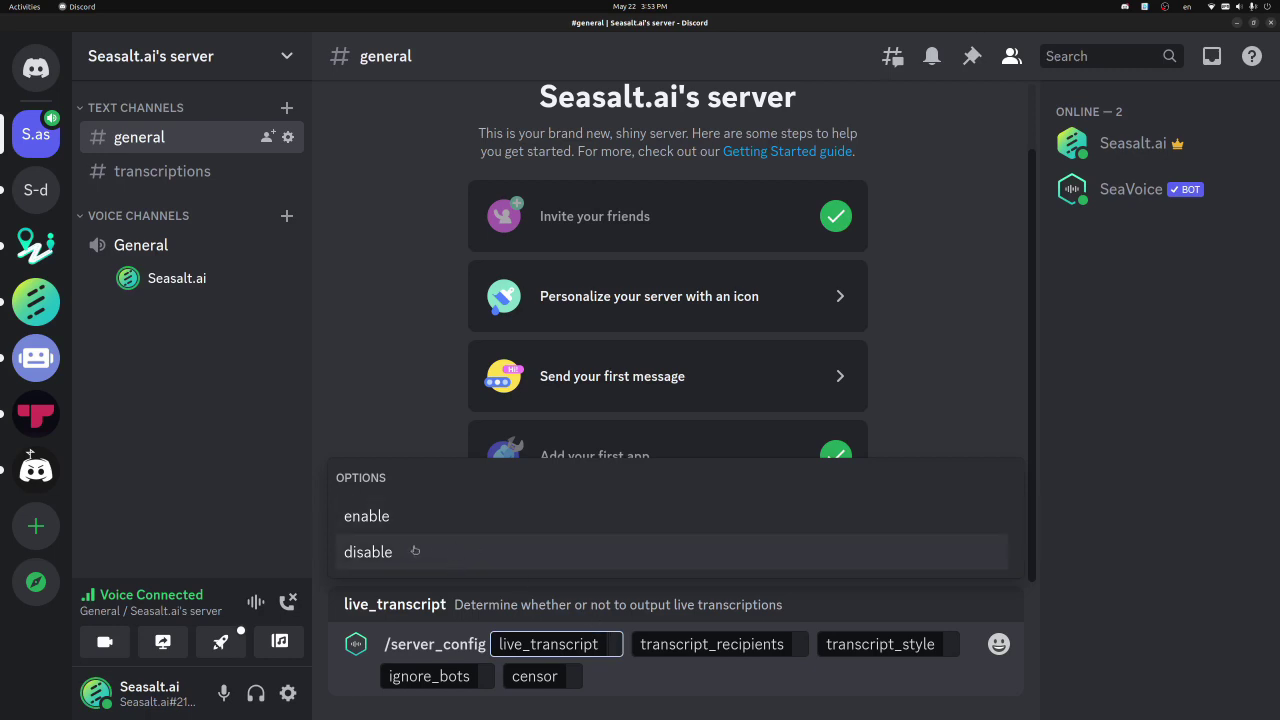
Set live_transcript to enable and transcript_recipients to session creator
click(424, 516)
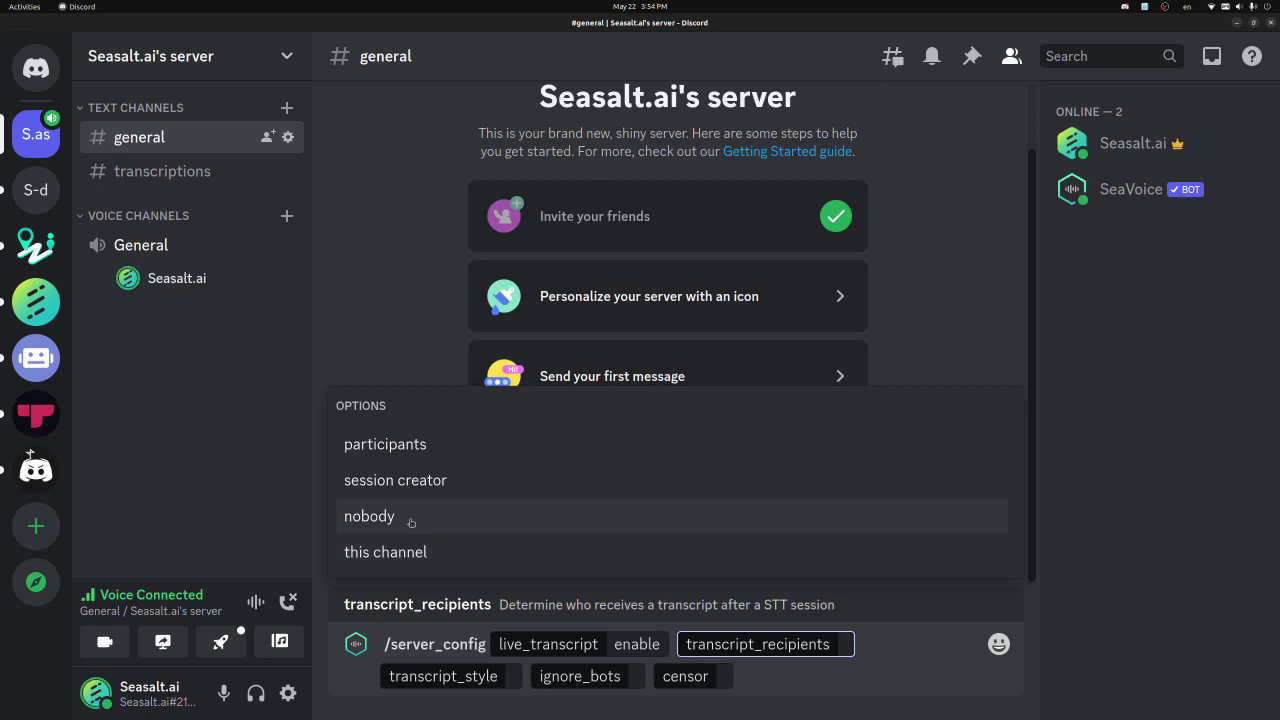
click(413, 485)
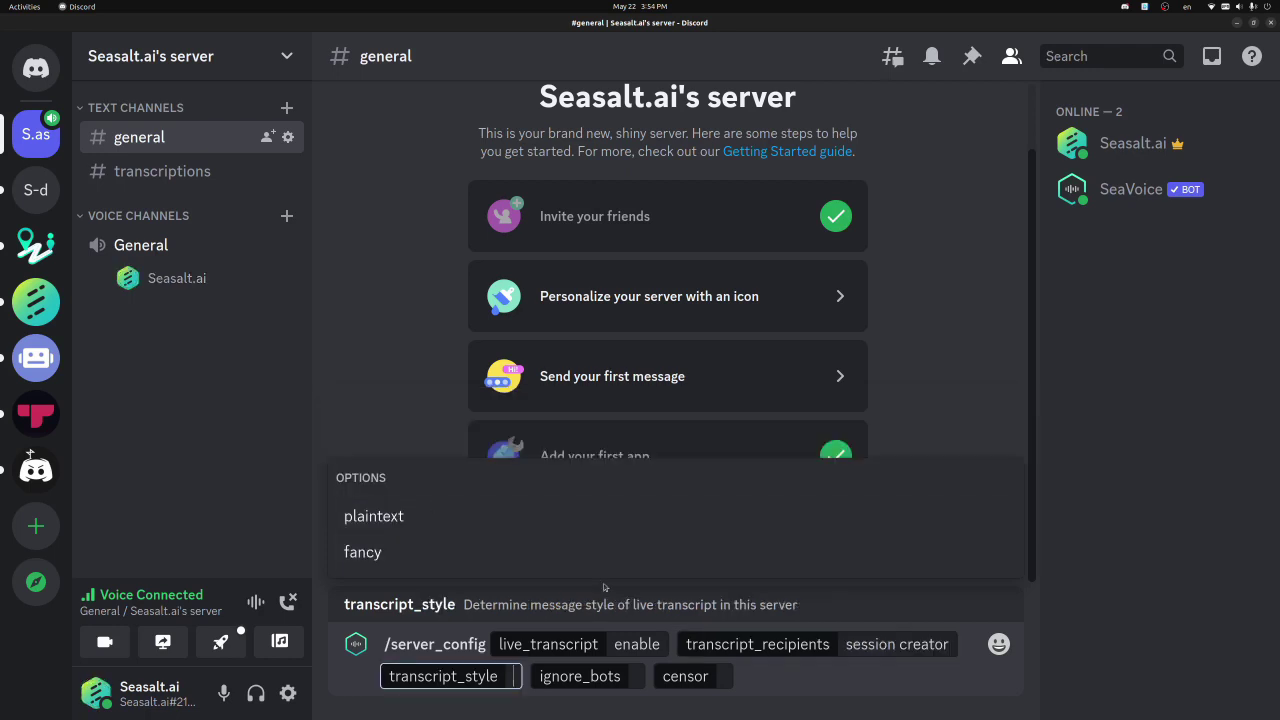
Choose plaintext transcript_style, include for ignore_bots, and disabled for censor
click(405, 521)
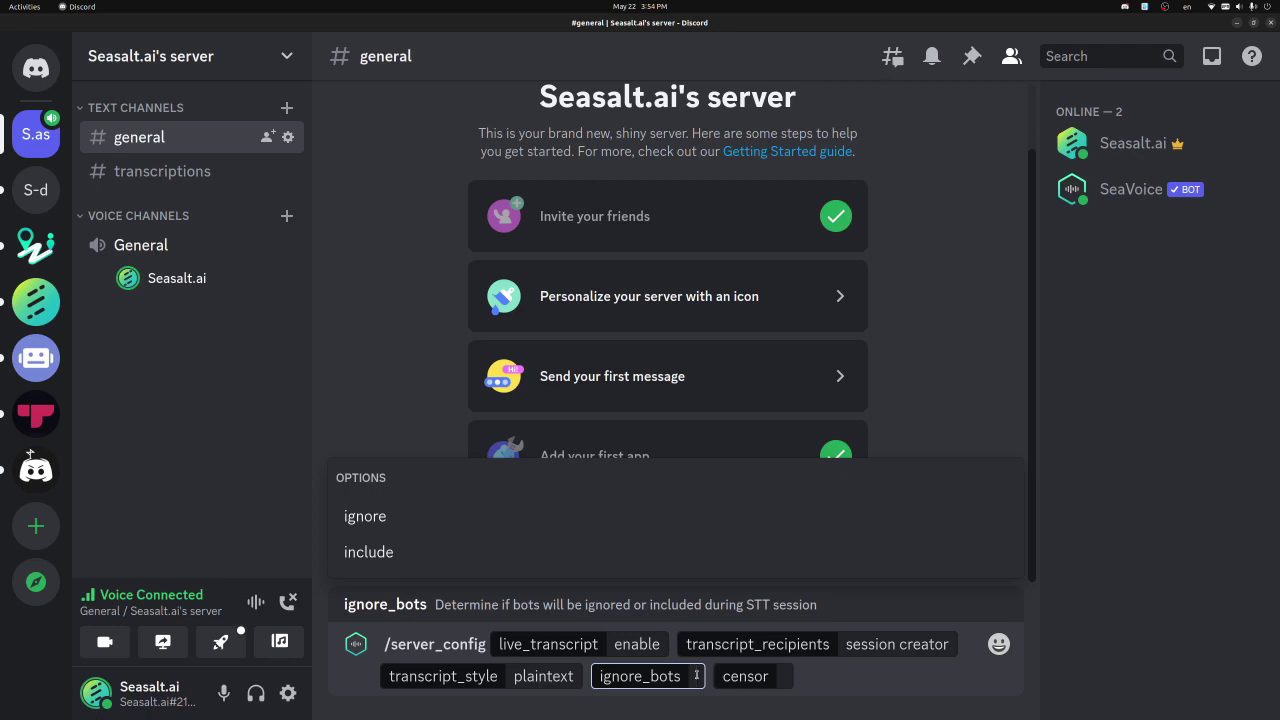
click(472, 561)
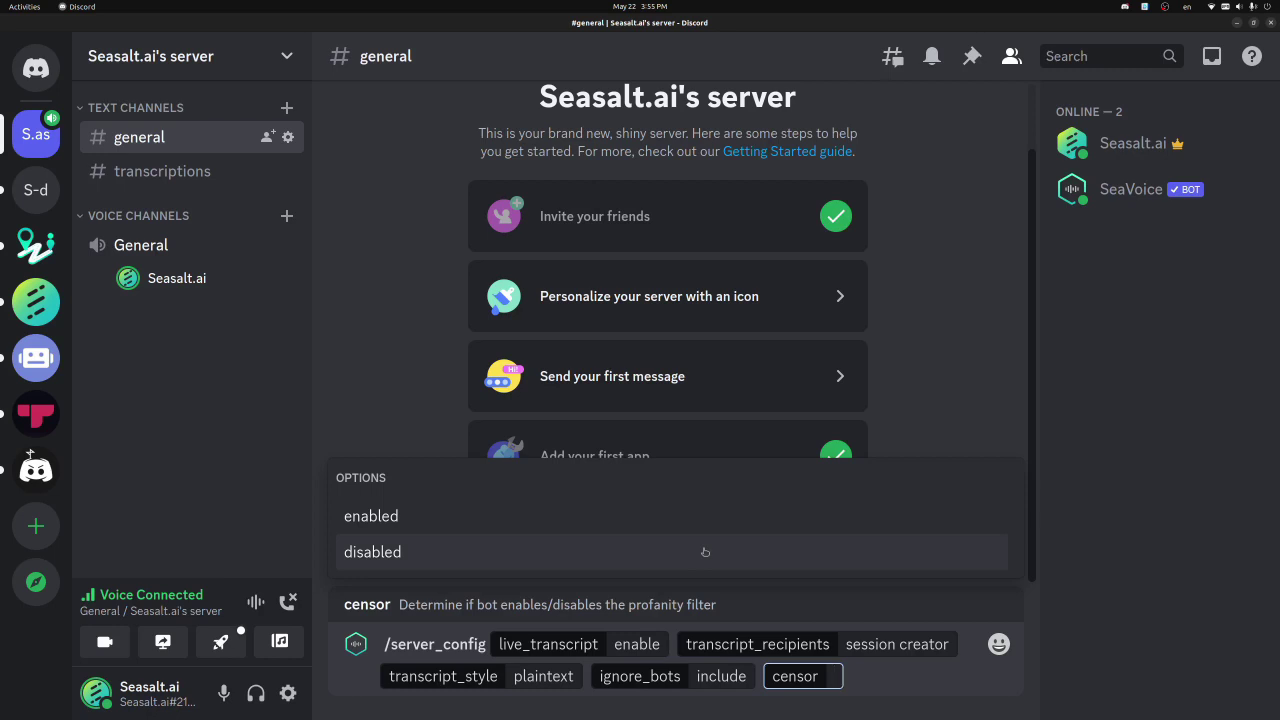
click(514, 554)
Send the /server_config command, then run /server_status to show the new settings
key(Return)
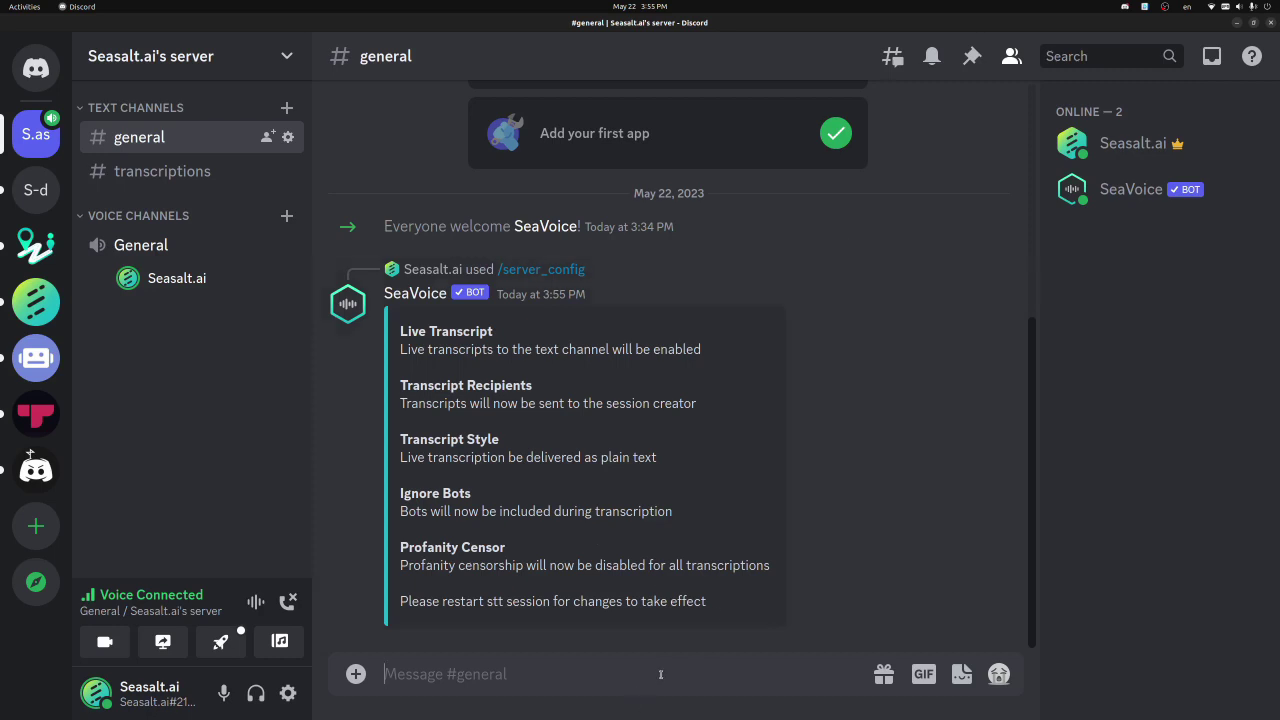
text(/serv)
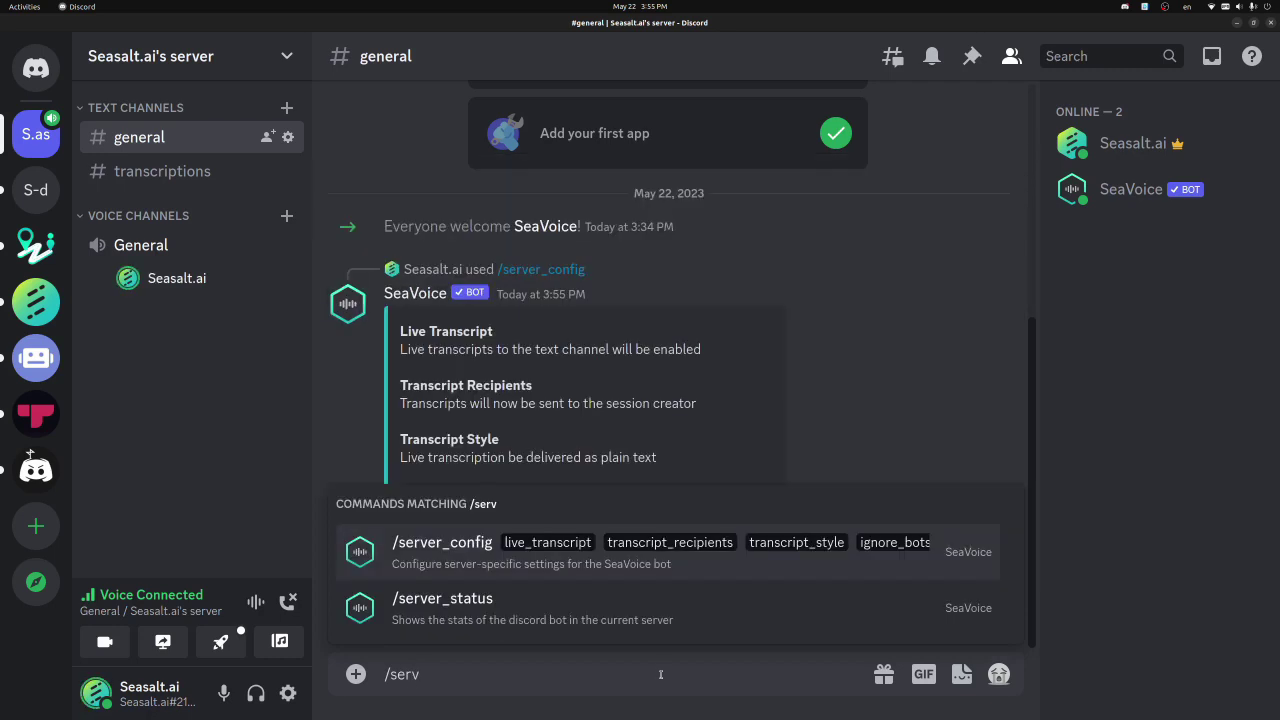
click(524, 612)
key(Return)
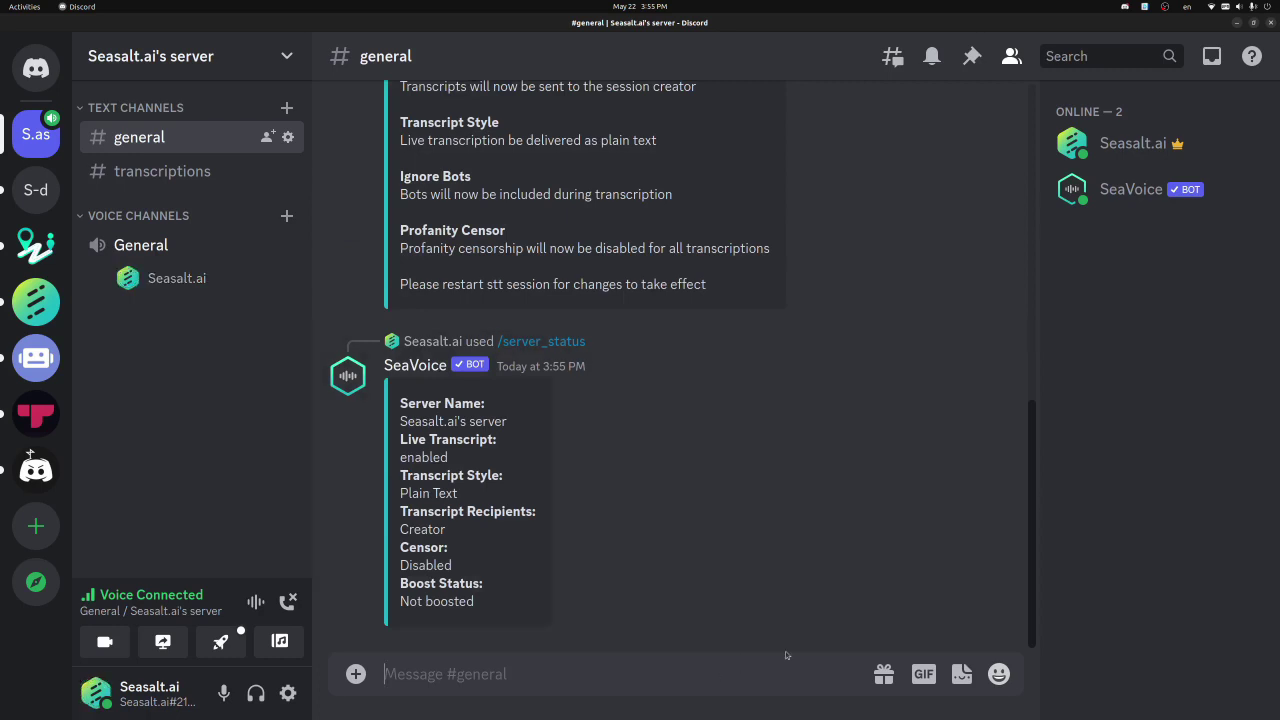
Send /user_config with exclude_stt set to include
text(/user)
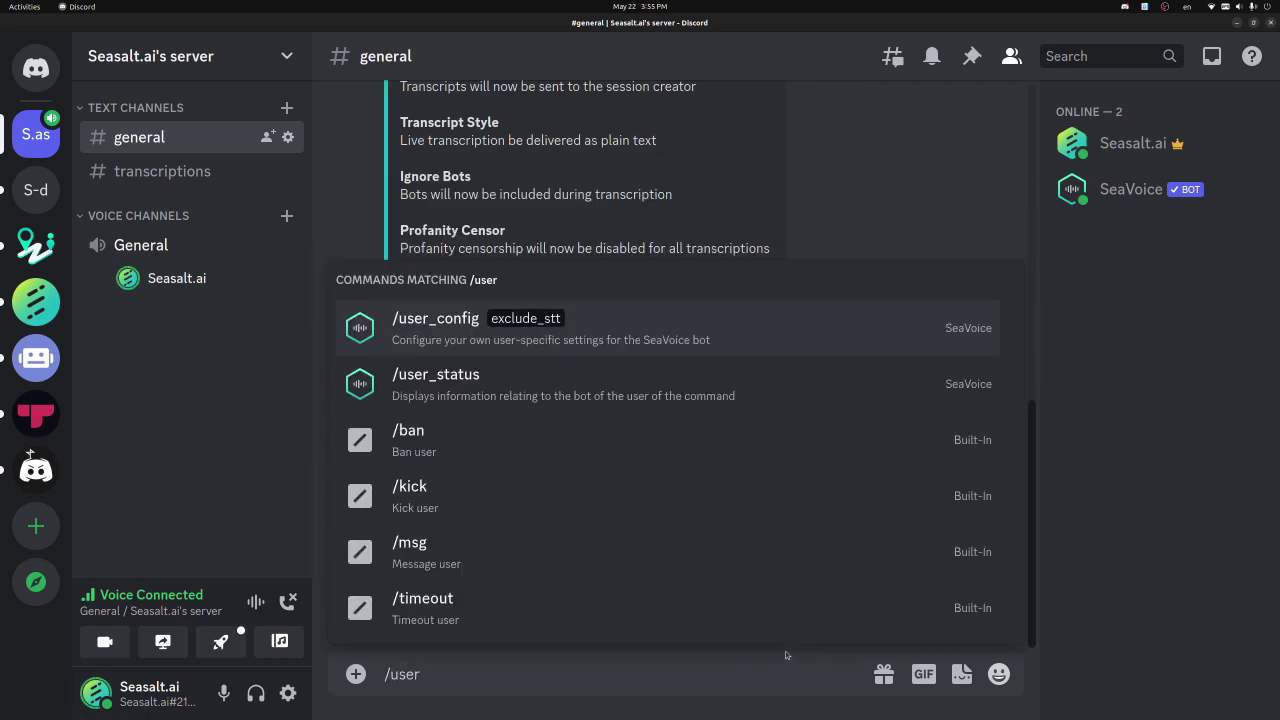
click(476, 340)
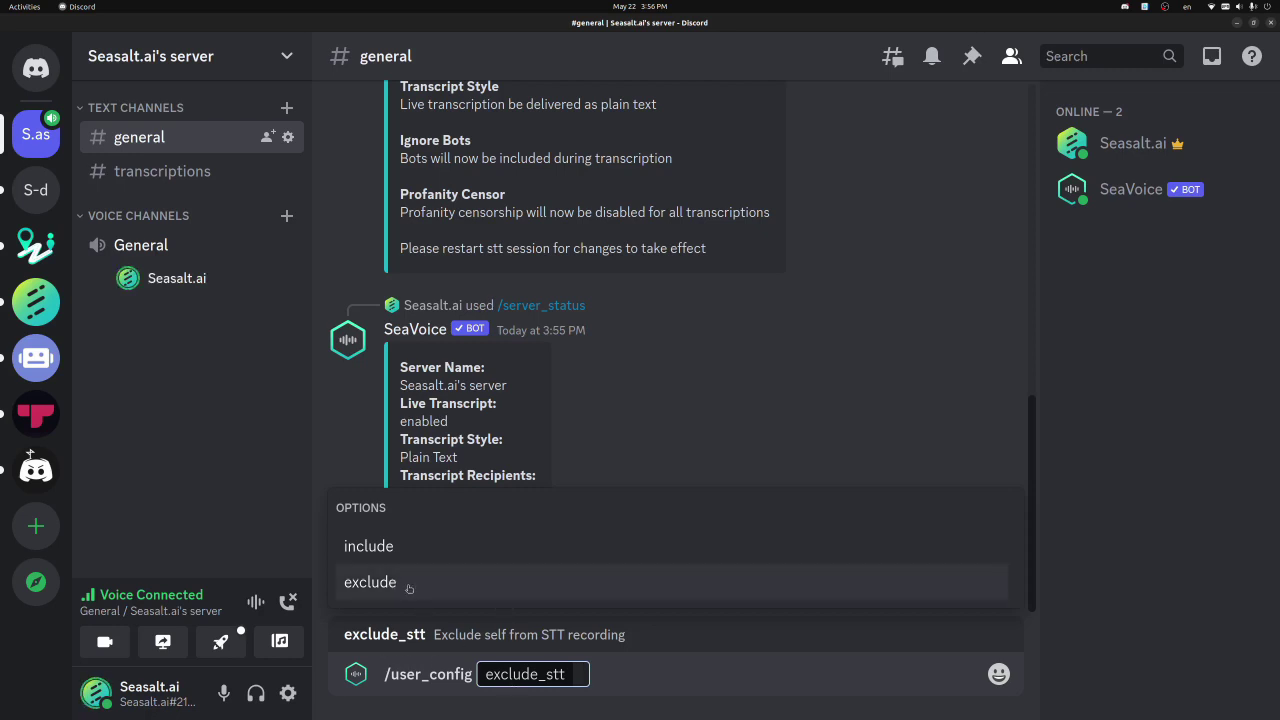
click(380, 546)
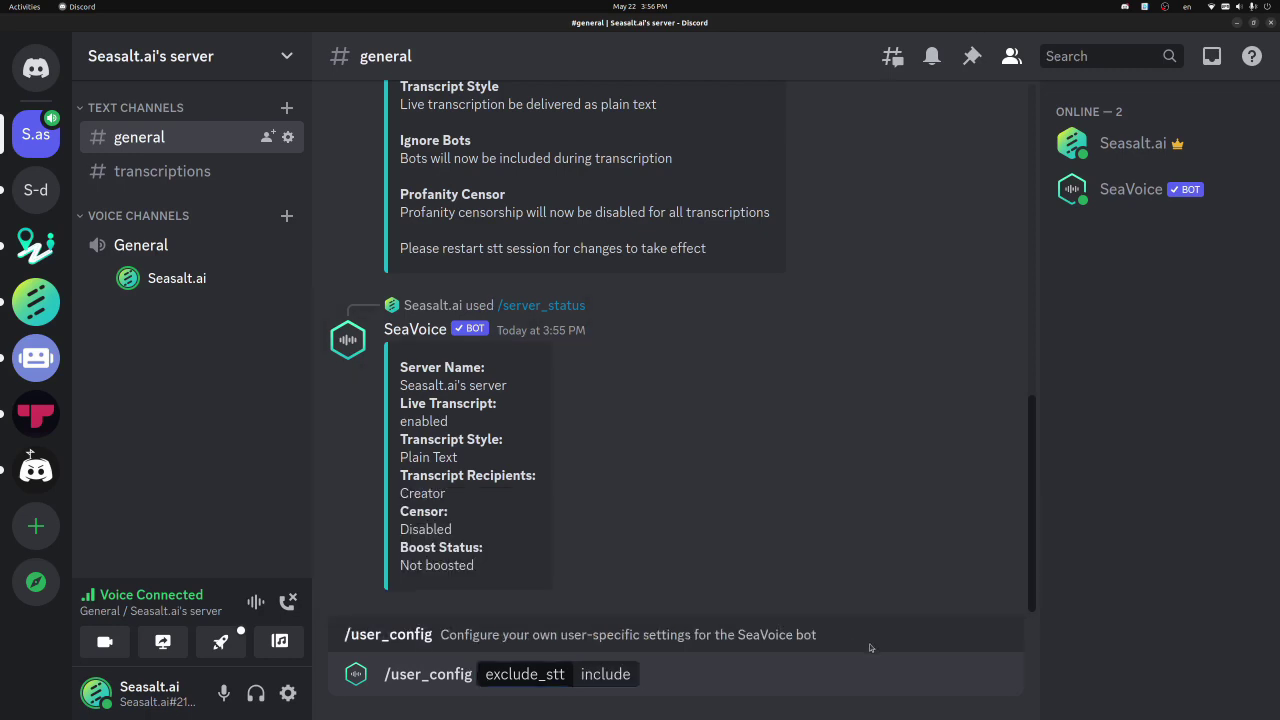
key(Return)
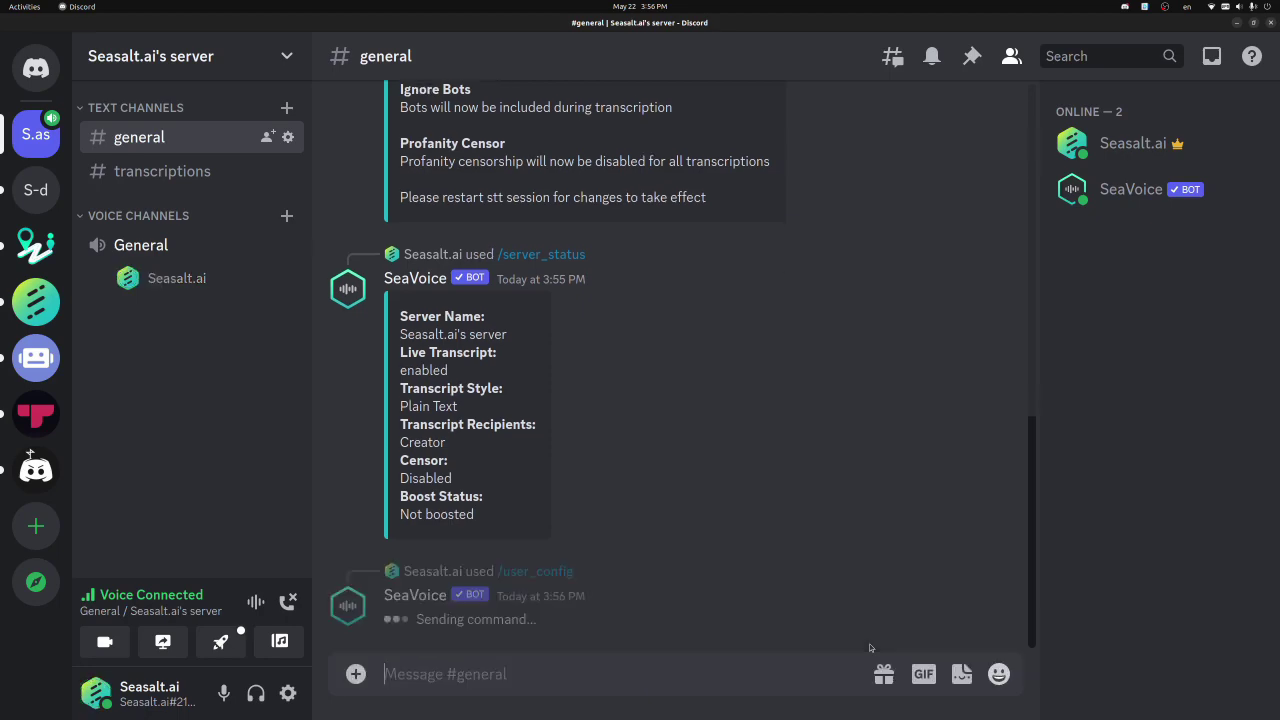
Run /user_status to confirm STT recording: Included
text(/user)
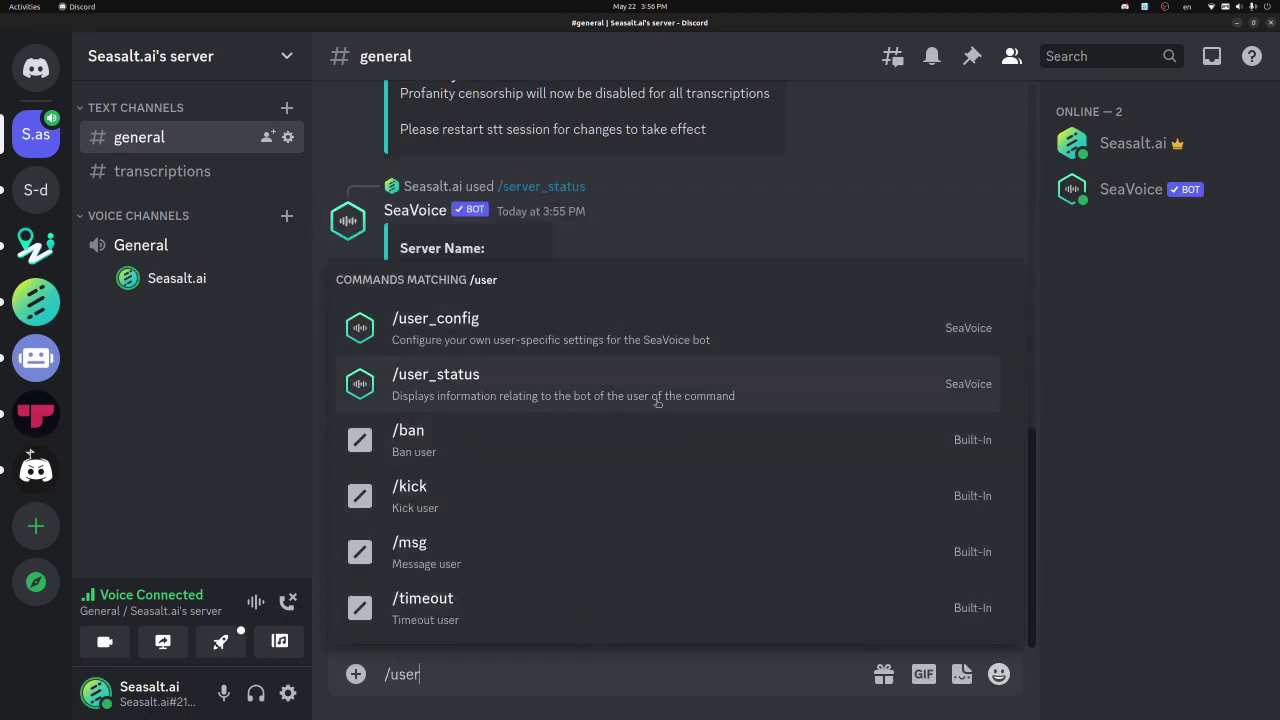
click(672, 392)
key(Return)
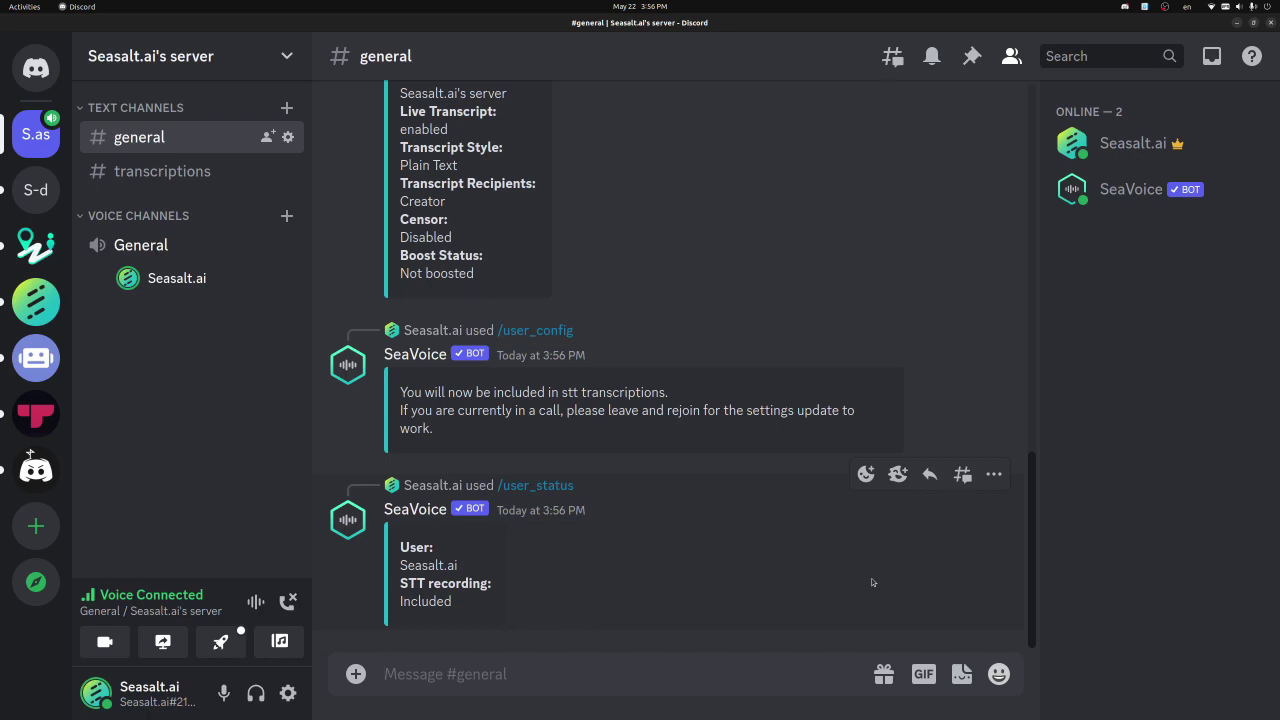
key(alt+Tab)
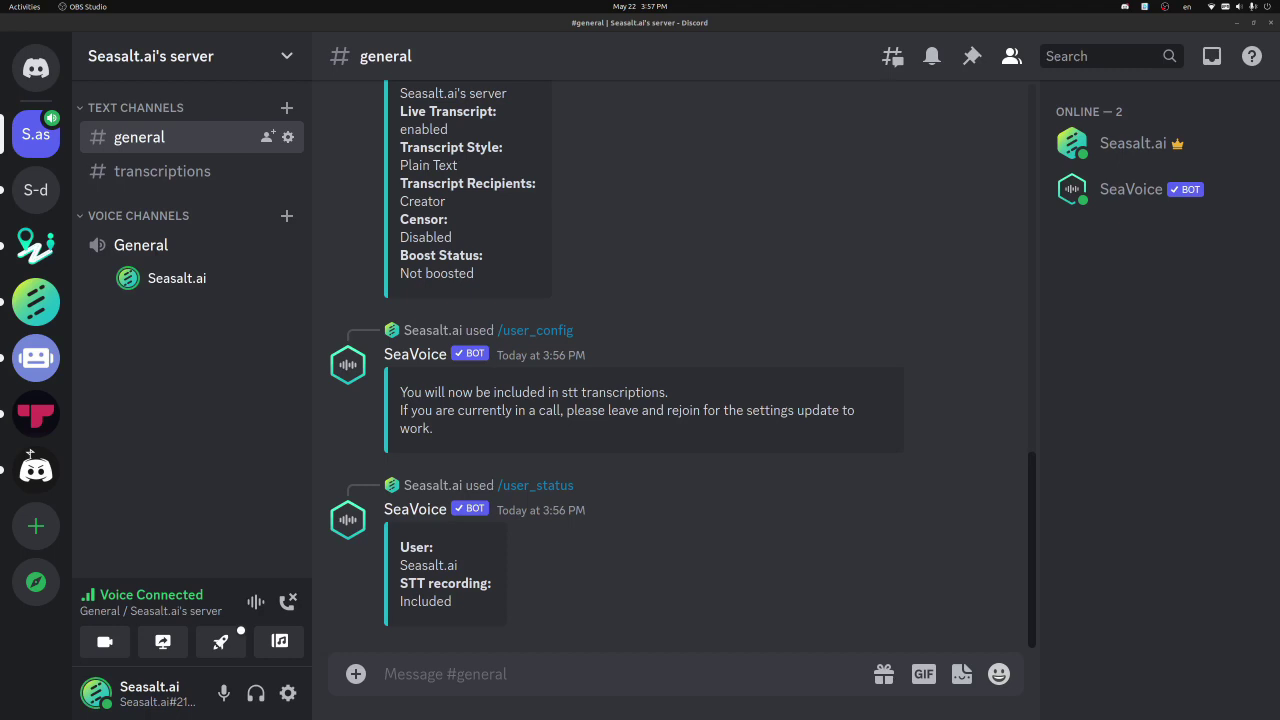
Open the Seasalt.ai server's #announcements channel and scroll through its channel list
click(38, 303)
click(38, 303)
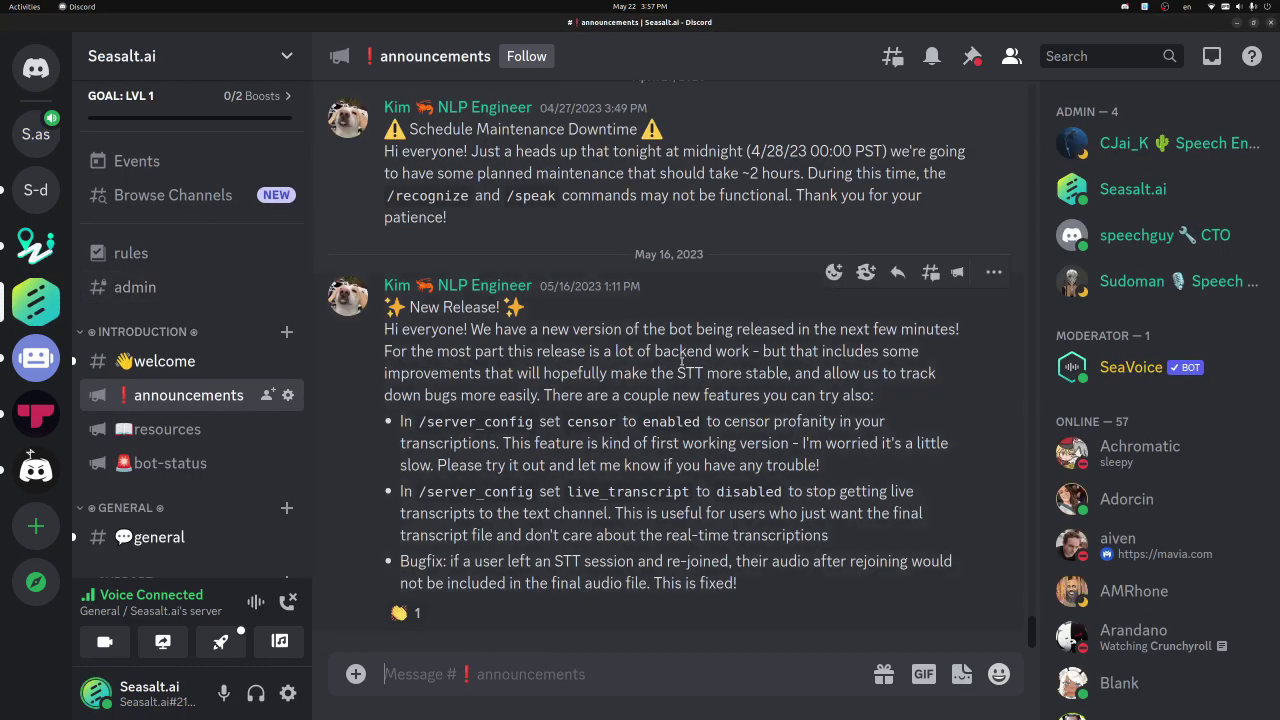
scroll(202, 460, down, 3)
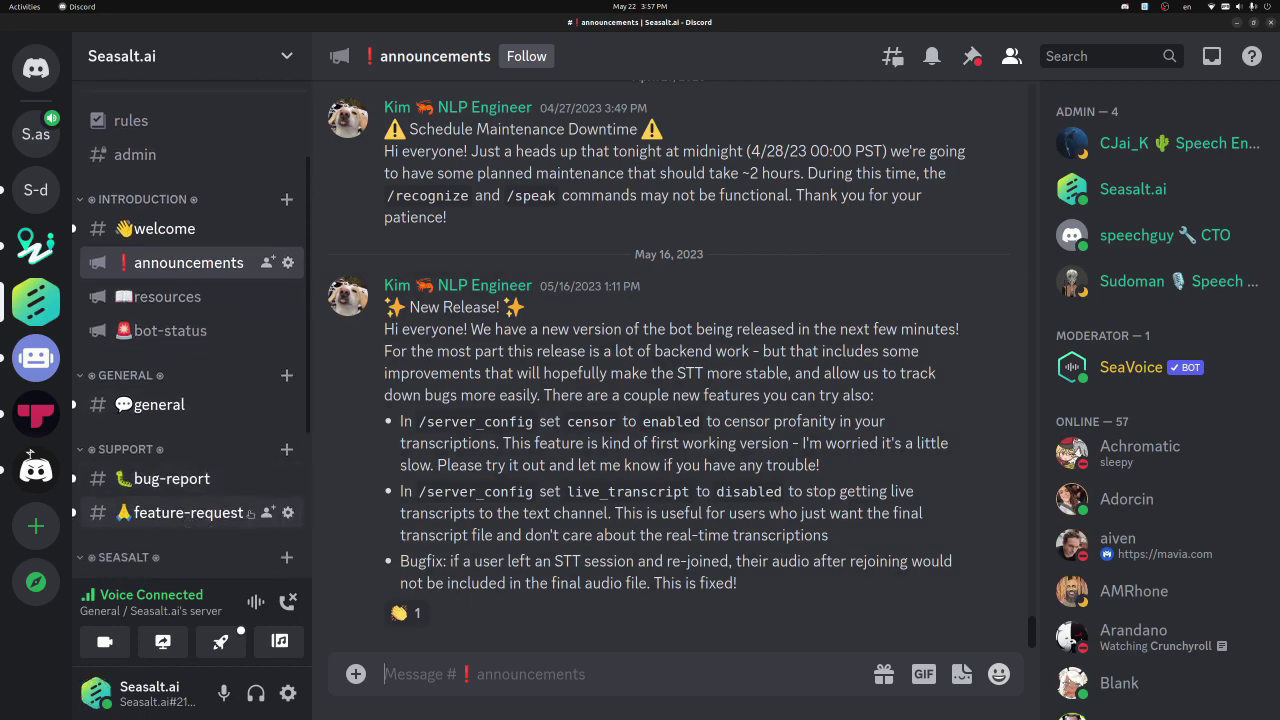
scroll(227, 518, up, 1)
scroll(227, 524, up, 1)
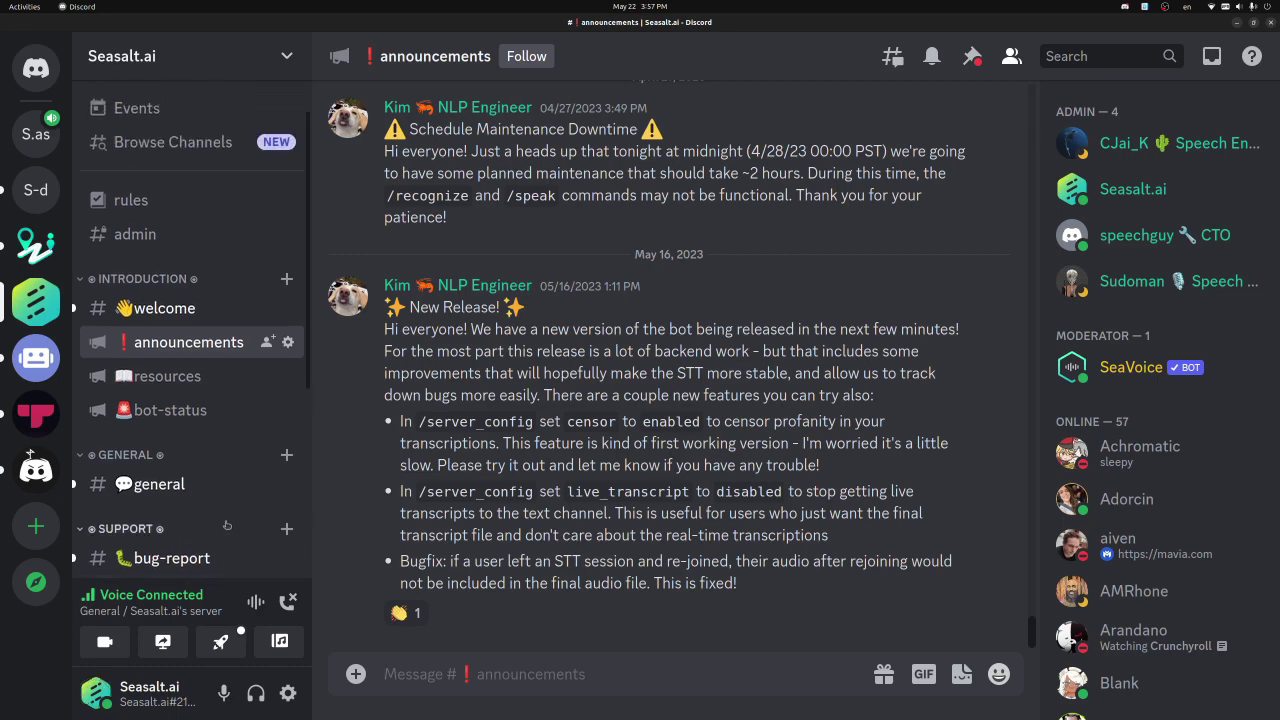